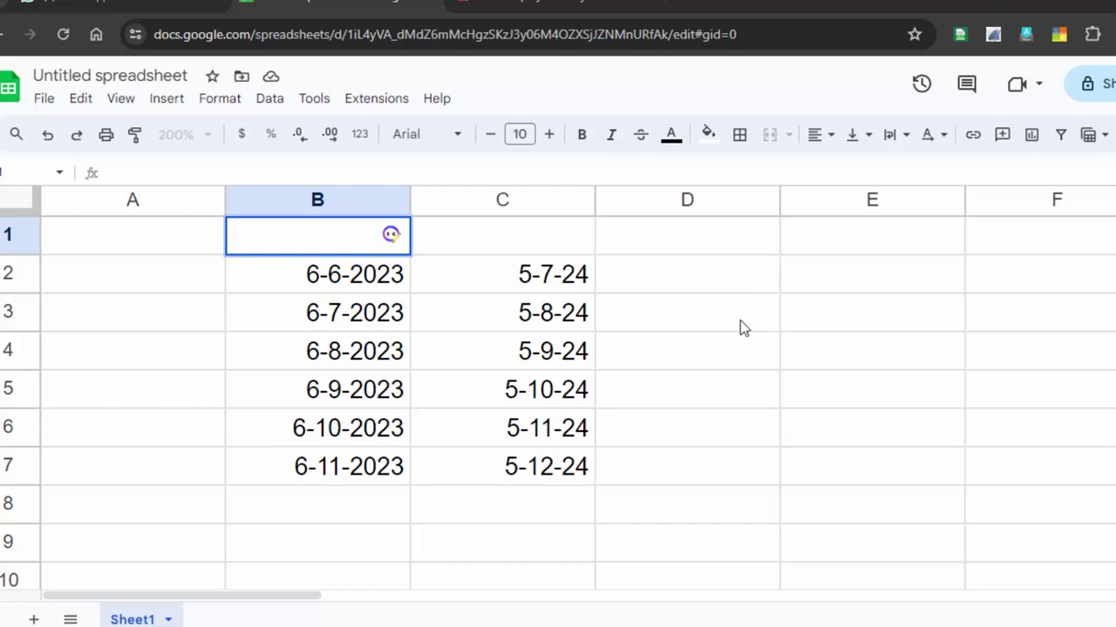
- Review the existing dates: starting dates in column B, ending dates such as 5-7-24 in column C
{"action": "left_click", "coordinate": [386, 428]}
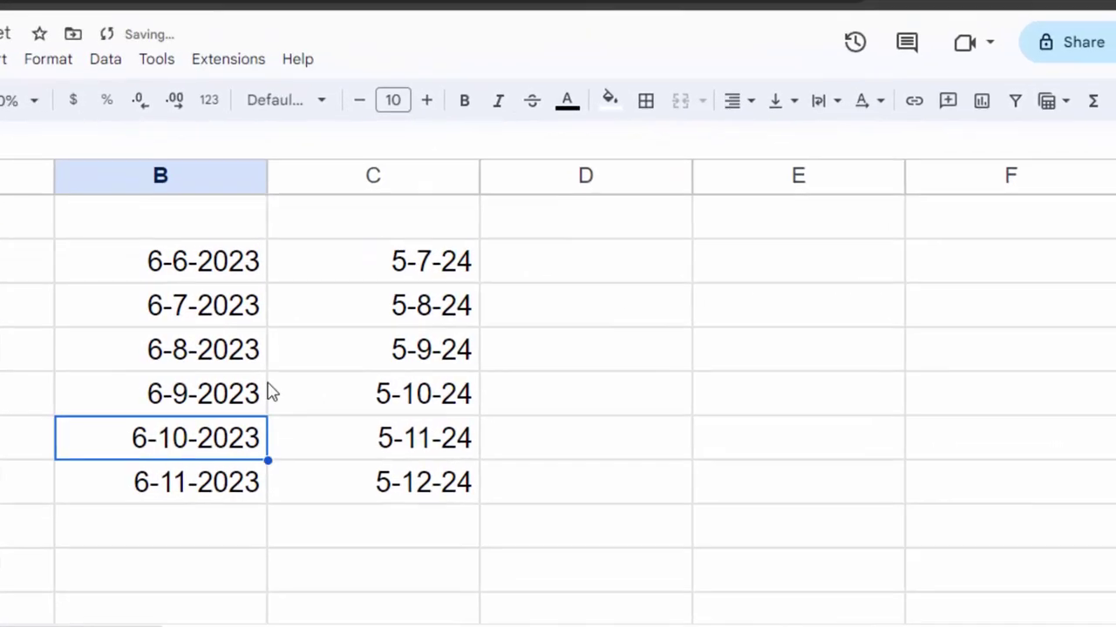
{"action": "left_click", "coordinate": [470, 268]}
{"action": "left_click", "coordinate": [203, 272]}
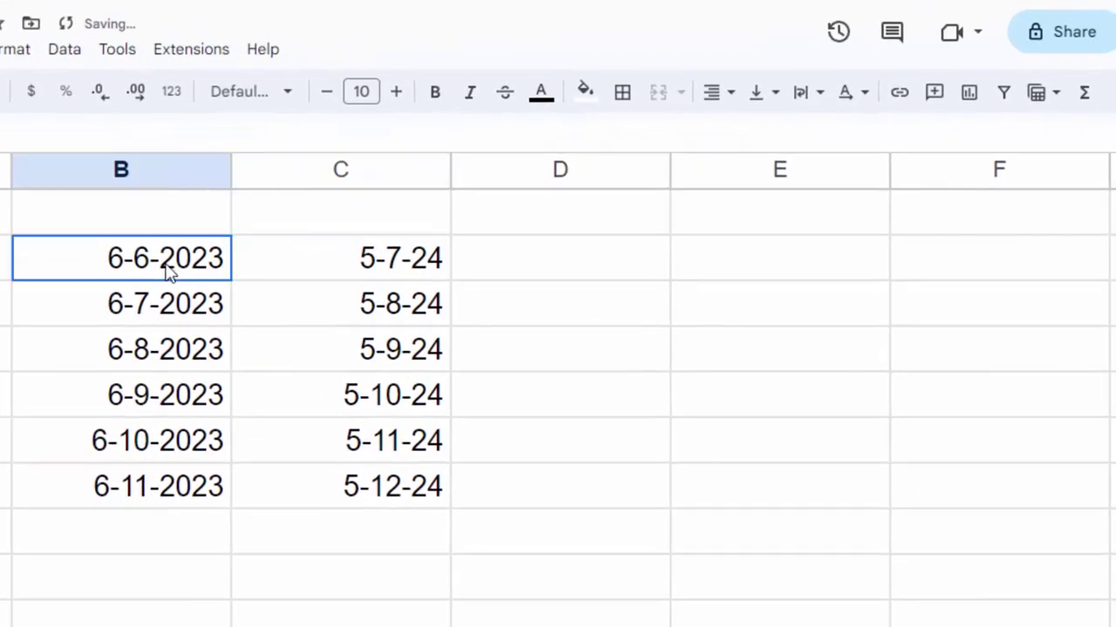
{"action": "left_click", "coordinate": [339, 269]}
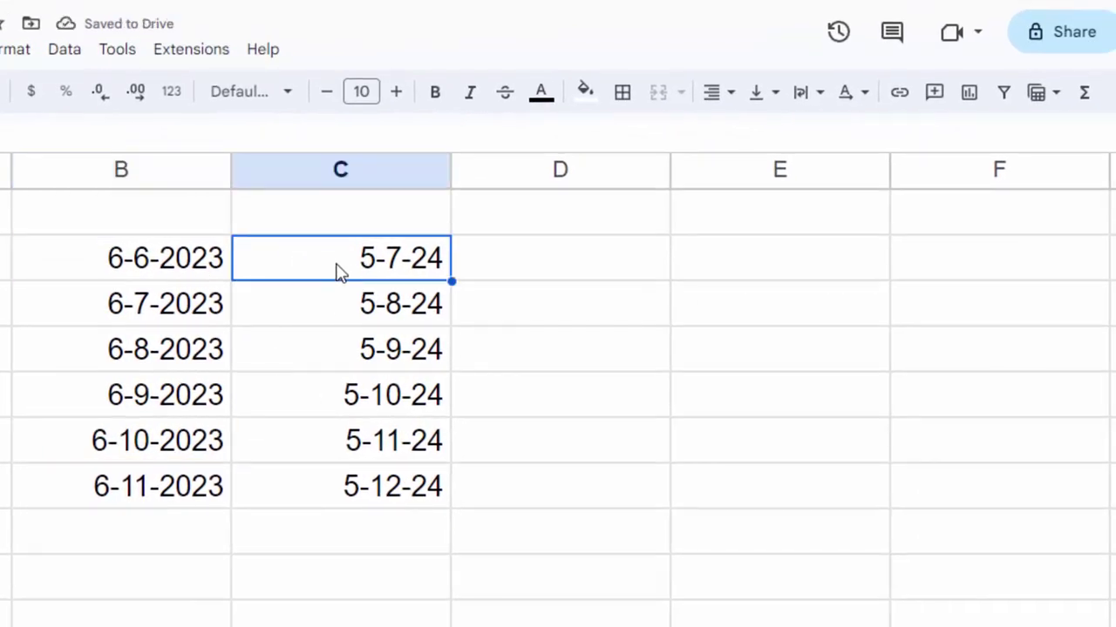
- Enter headers Starting Date, Ending Date, Days, Months and Years in B1 through F1
{"action": "left_click", "coordinate": [113, 224]}
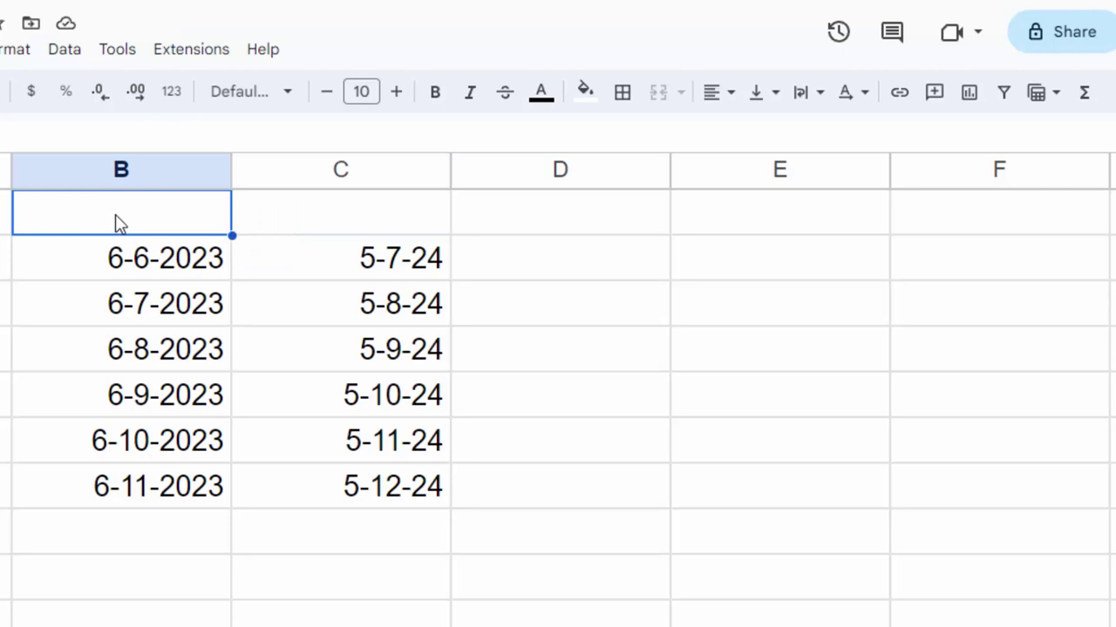
{"action": "type", "text": "Start"}
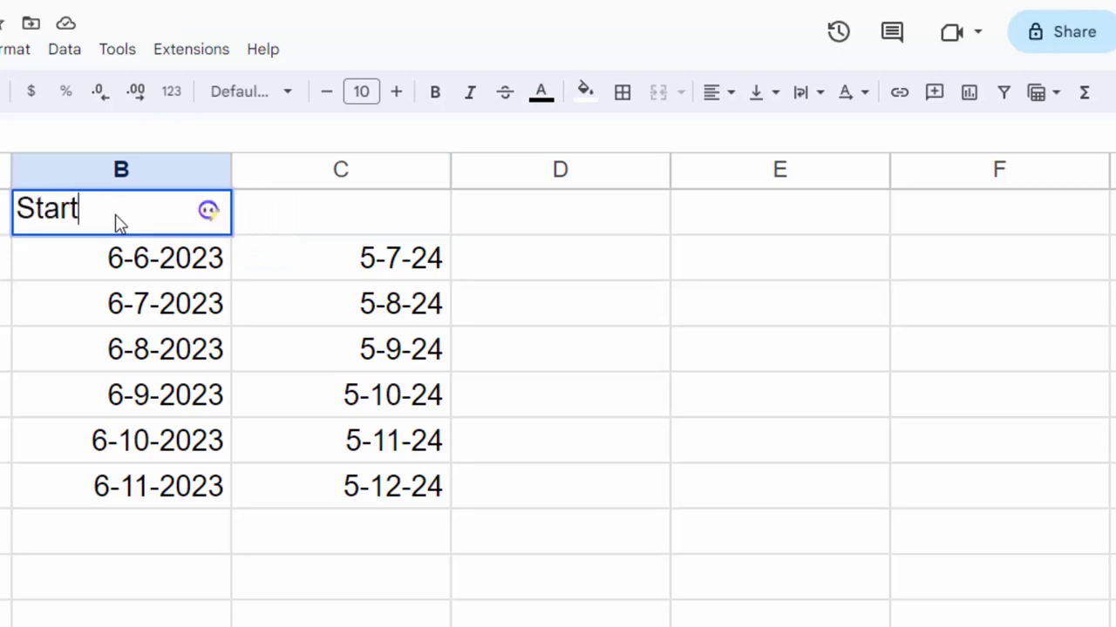
{"action": "type", "text": "ing "}
{"action": "type", "text": "Dat"}
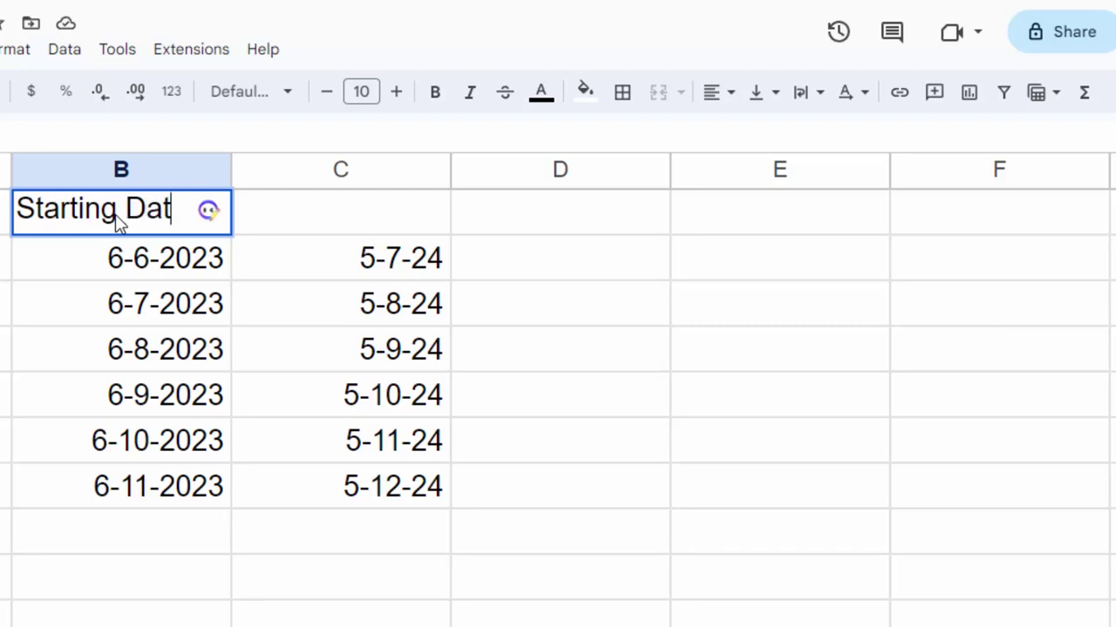
{"action": "type", "text": "e"}
{"action": "left_click", "coordinate": [345, 208]}
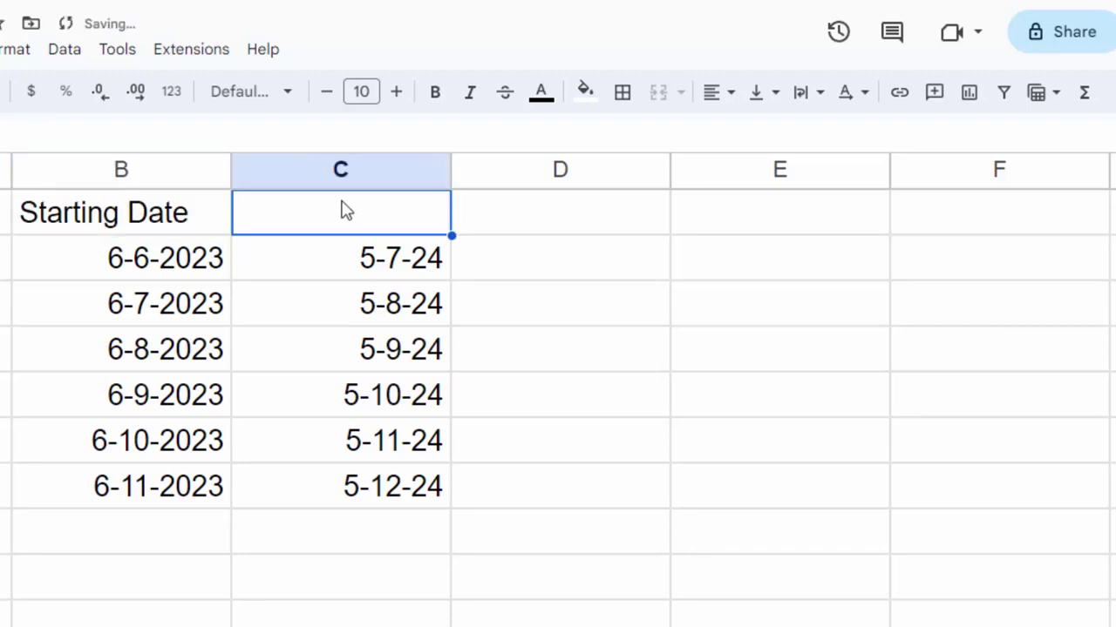
{"action": "type", "text": "End"}
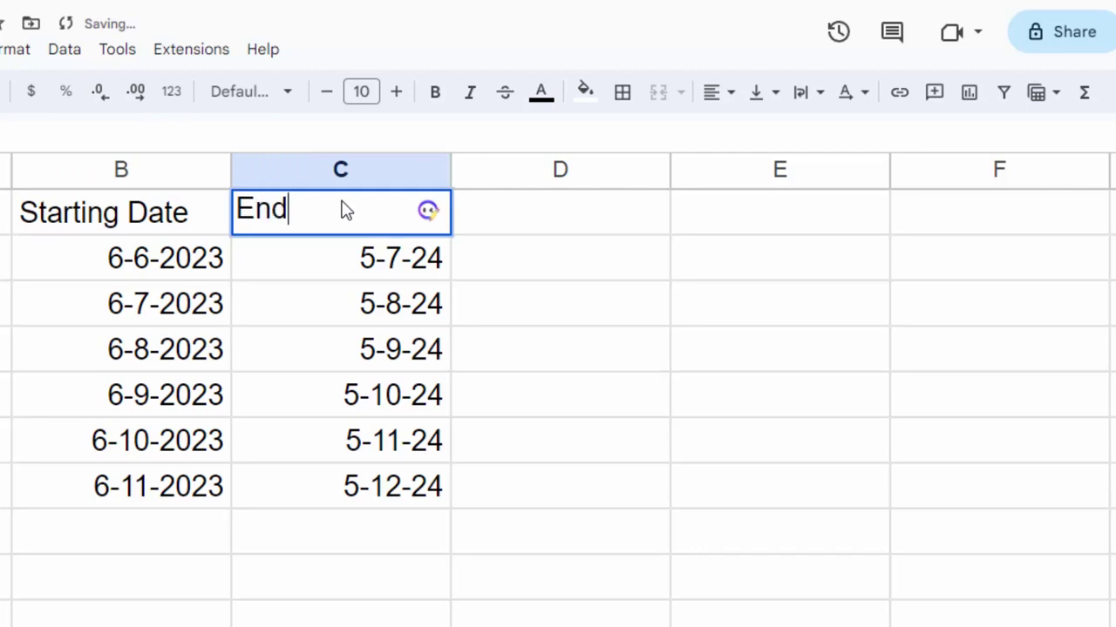
{"action": "type", "text": "ing Date"}
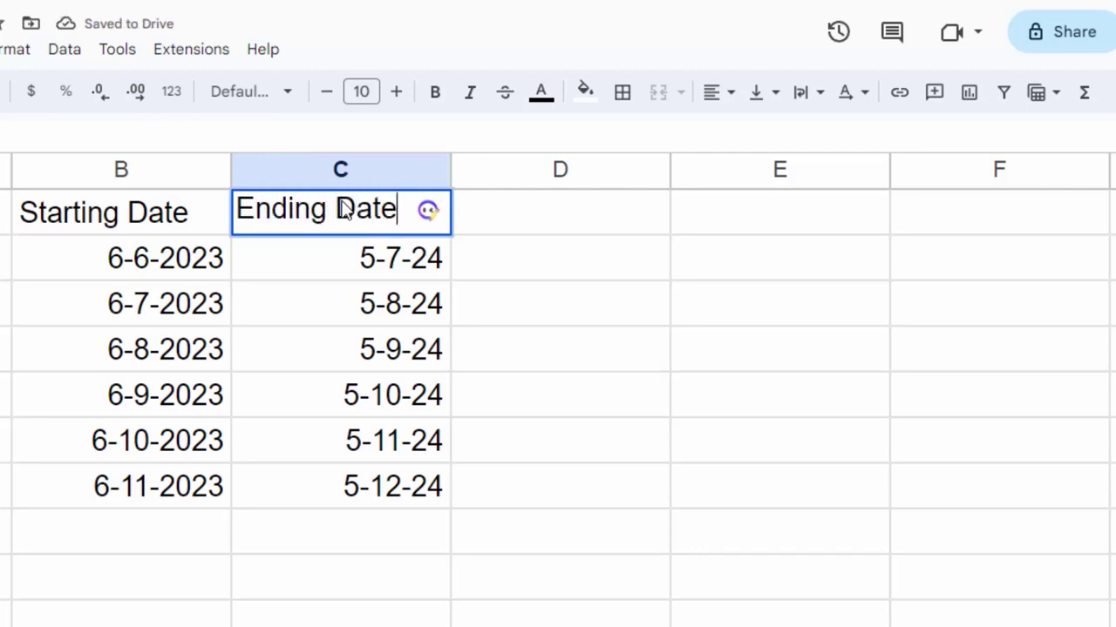
{"action": "left_click", "coordinate": [544, 218]}
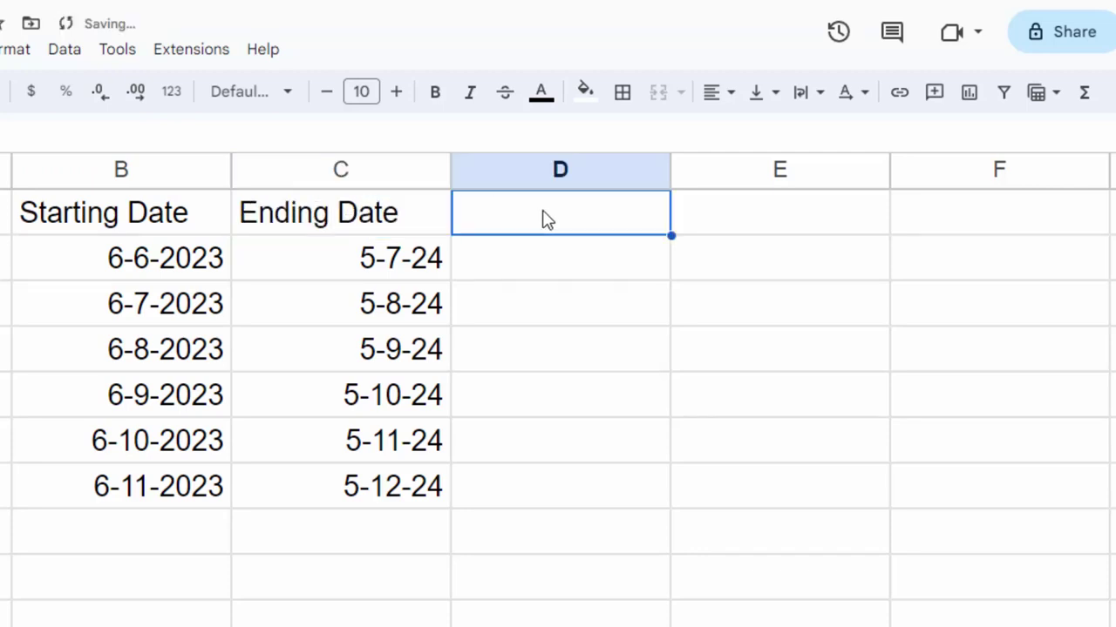
{"action": "type", "text": "Days"}
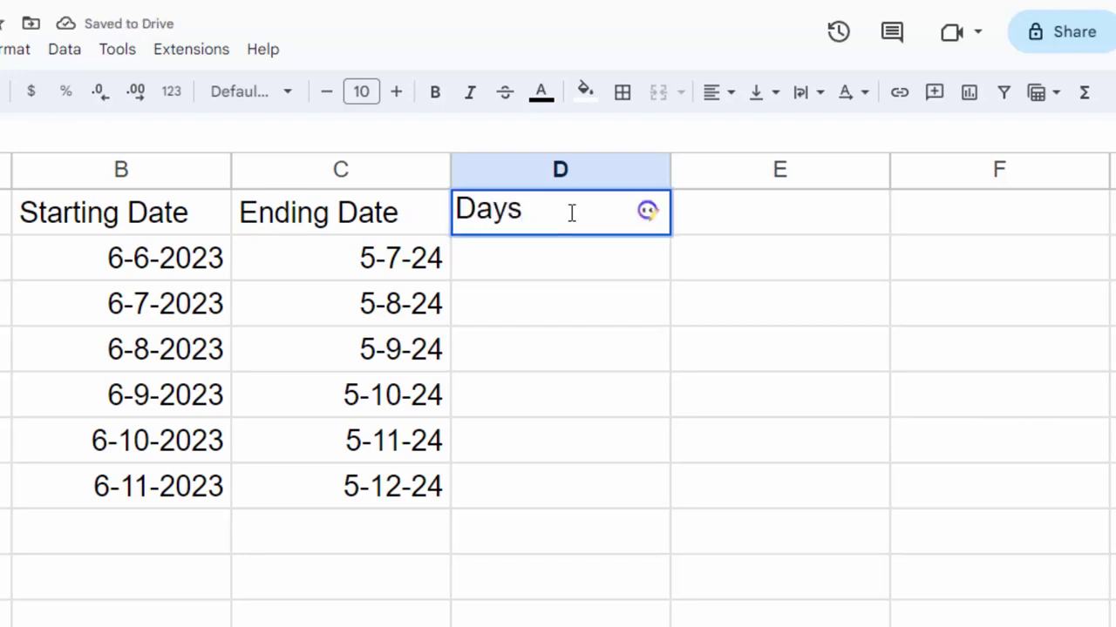
{"action": "left_click", "coordinate": [759, 219]}
{"action": "type", "text": "Mon"}
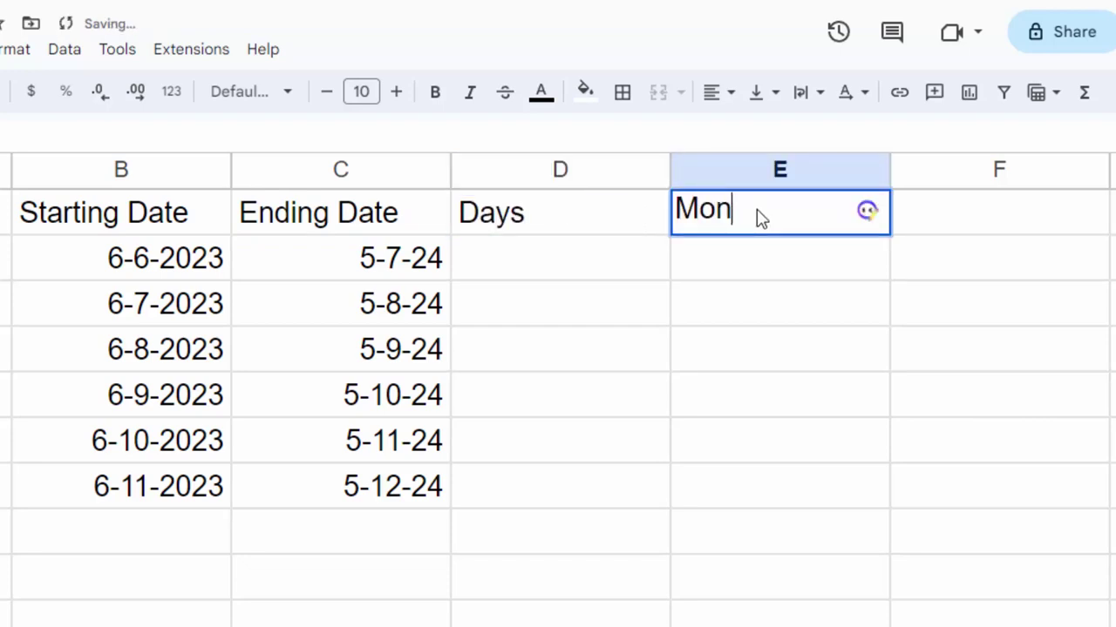
{"action": "type", "text": "ths"}
{"action": "left_click", "coordinate": [1008, 229]}
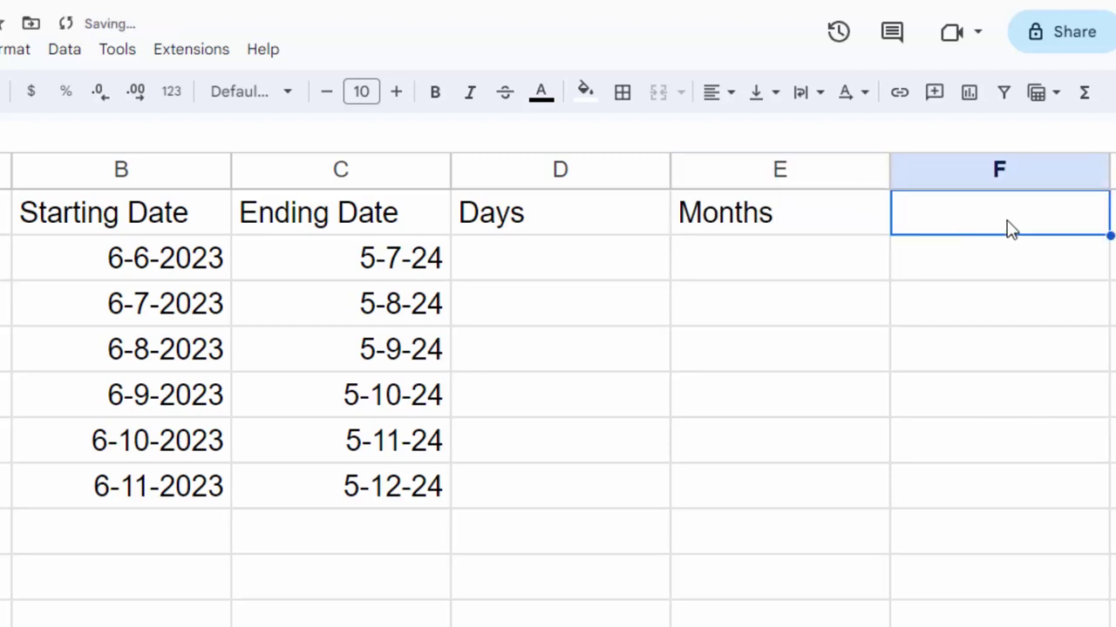
{"action": "type", "text": "Years"}
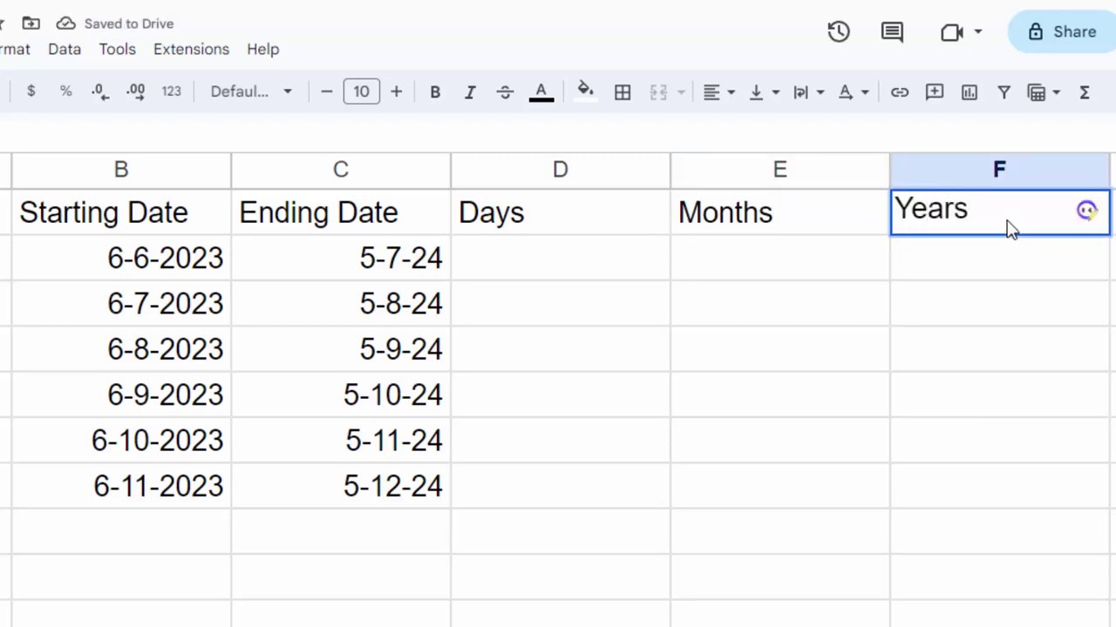
{"action": "left_click", "coordinate": [510, 248]}
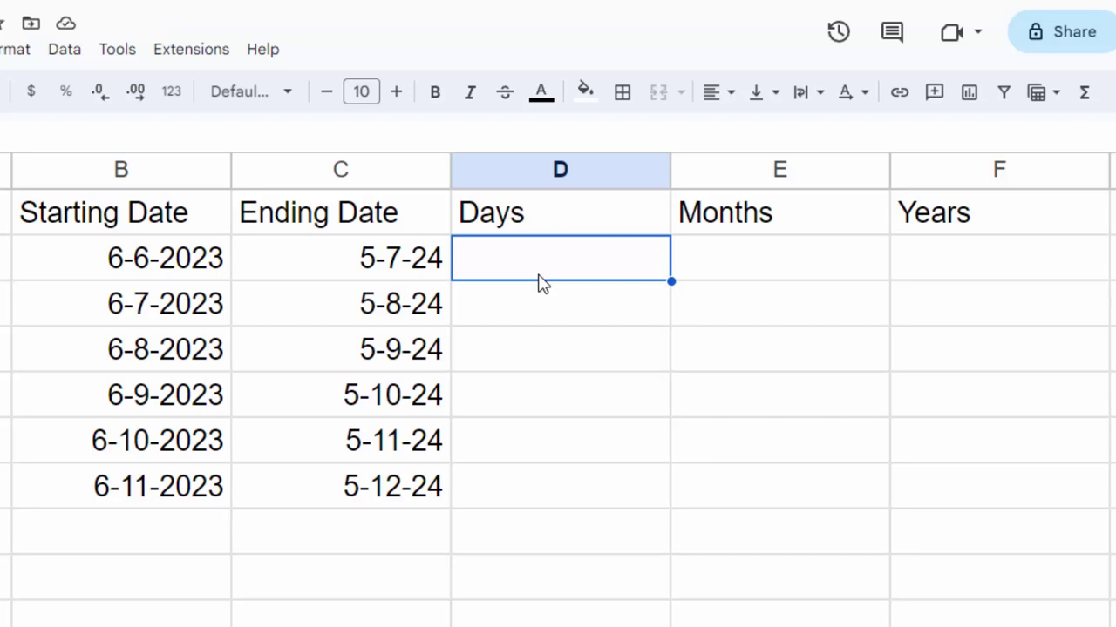
- Try =DATEDIF(B2,C2,"m") in D2, which returns 11, then clear D2 again
{"action": "type", "text": "="}
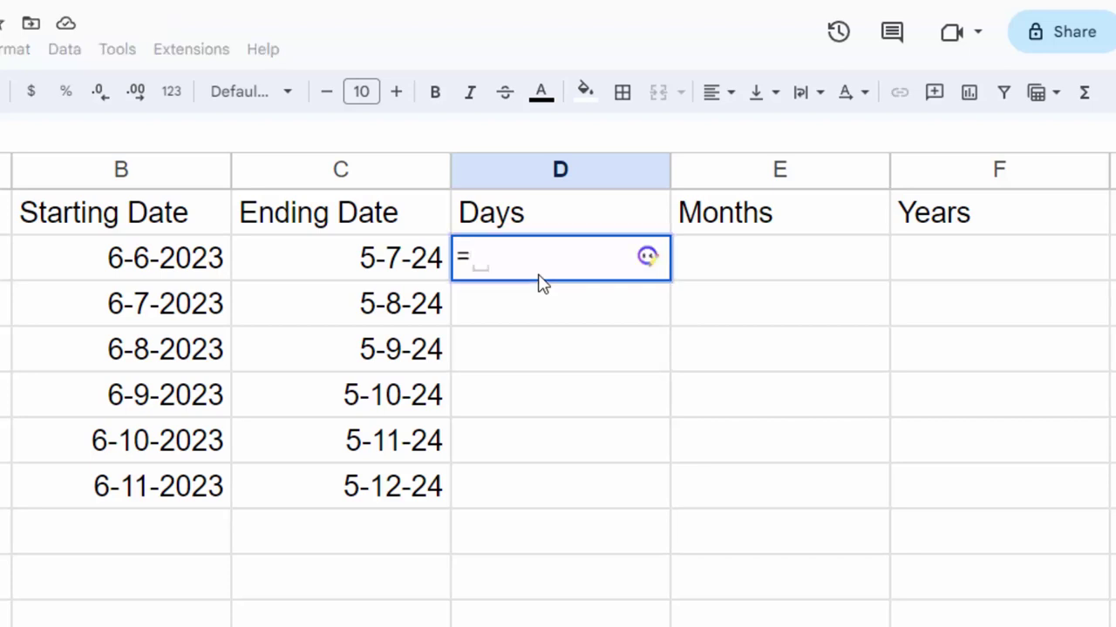
{"action": "type", "text": "d"}
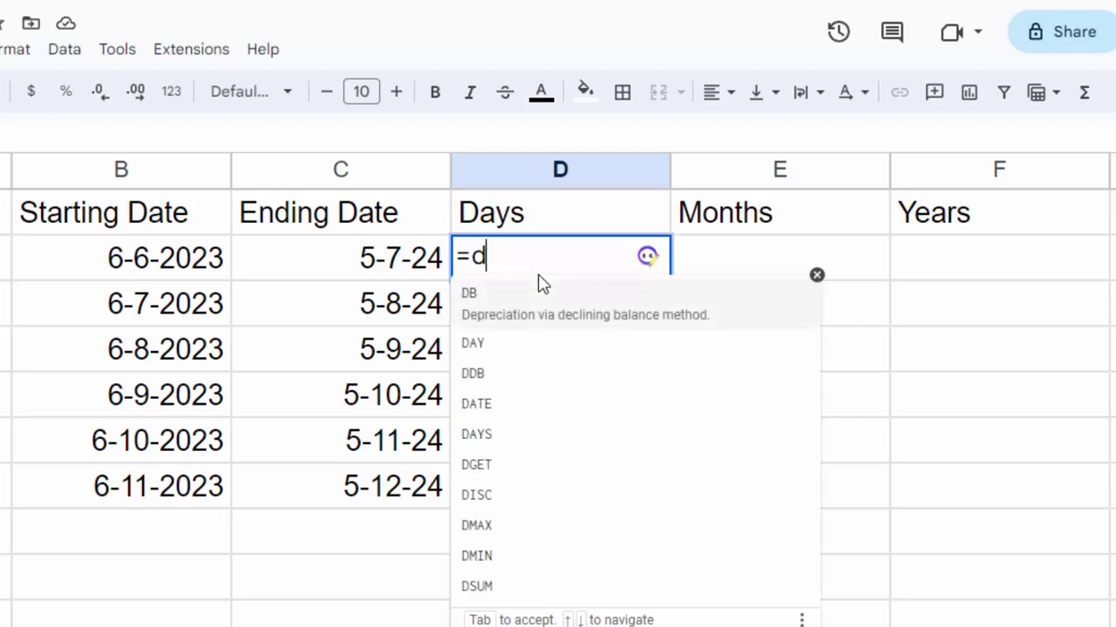
{"action": "type", "text": "ate"}
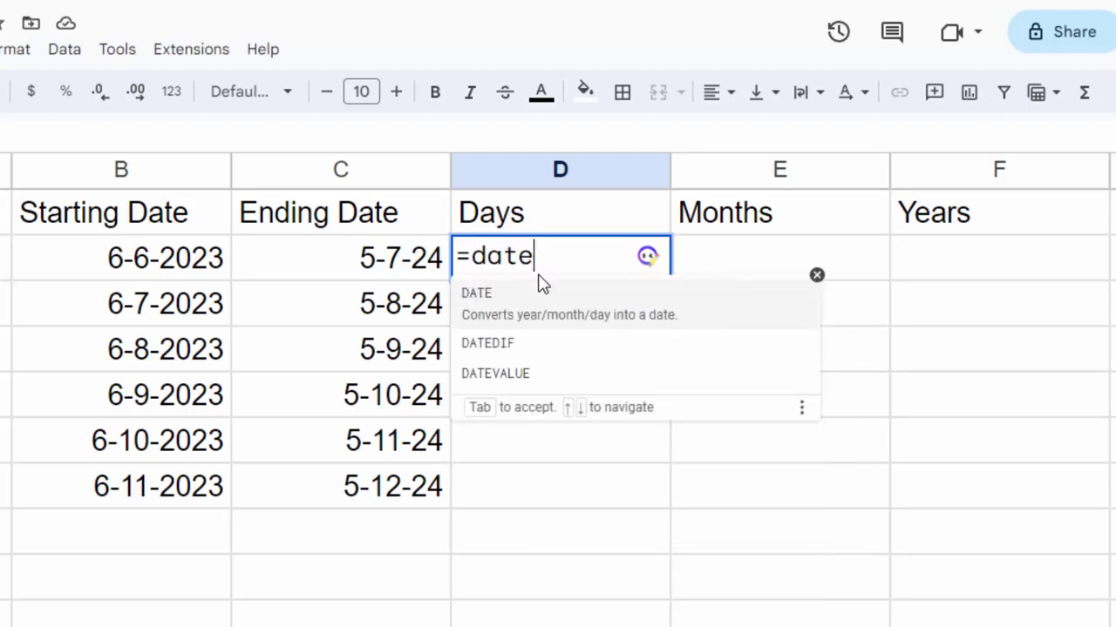
{"action": "key", "text": "Down"}
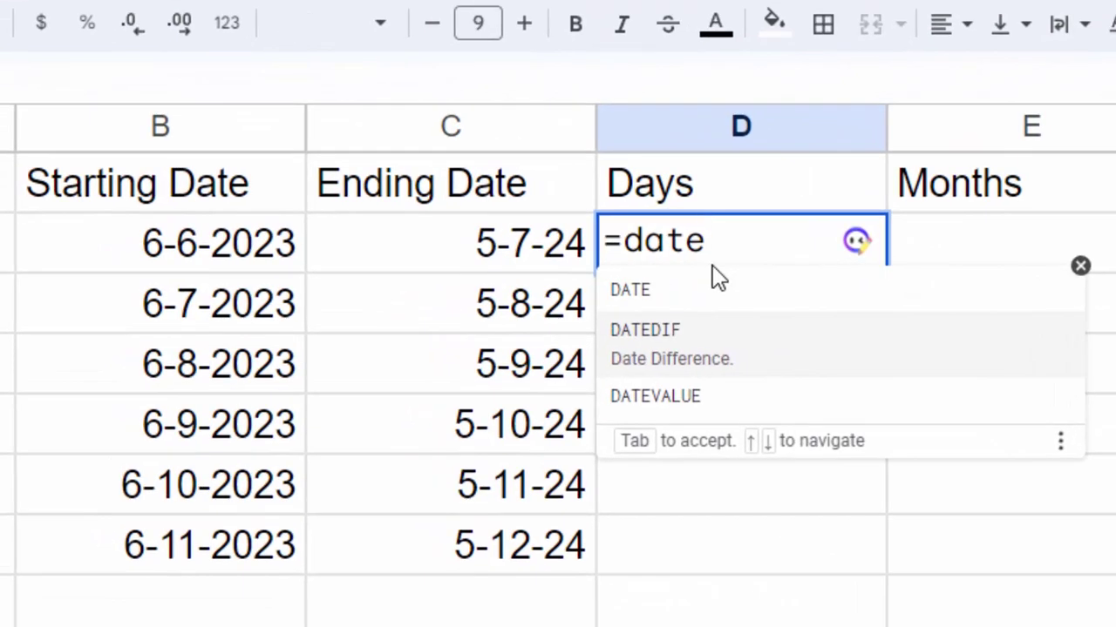
{"action": "key", "text": "Tab"}
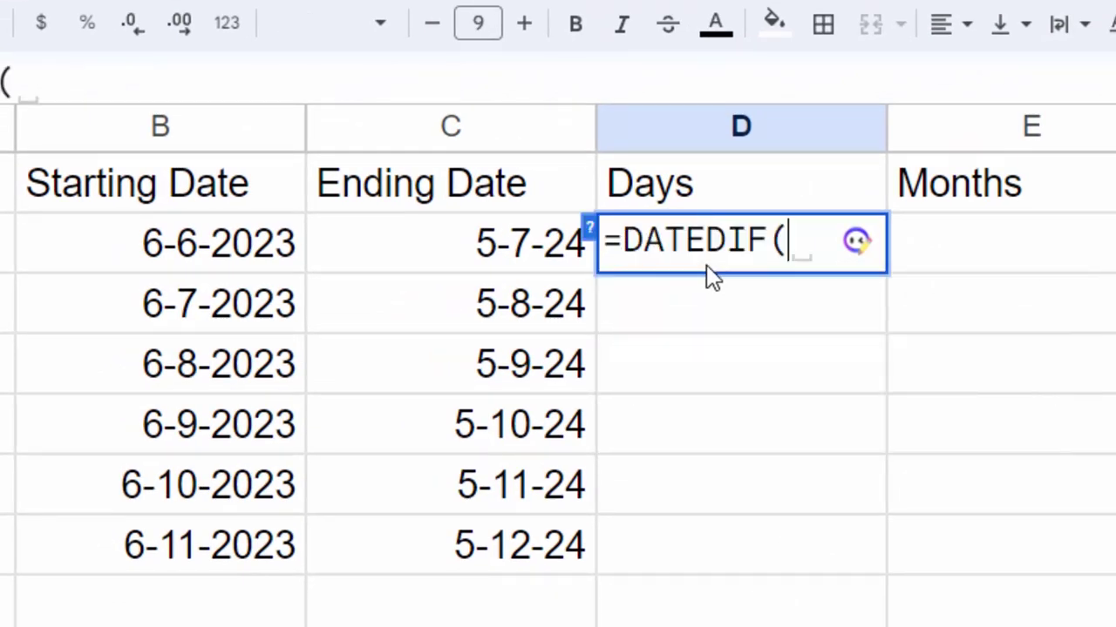
{"action": "left_click", "coordinate": [207, 260]}
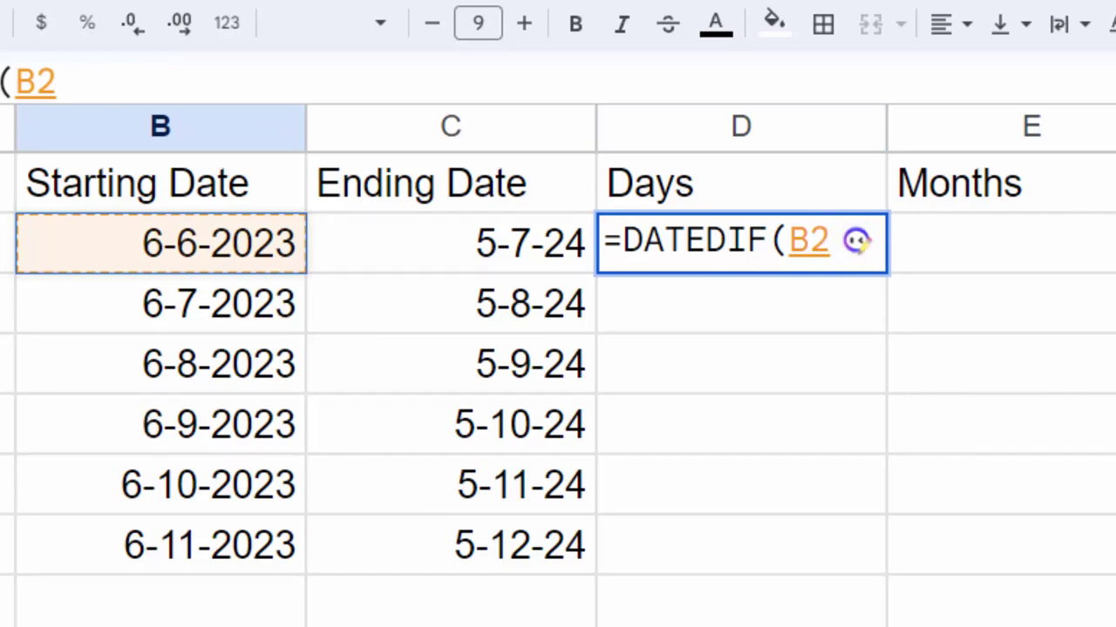
{"action": "type", "text": ","}
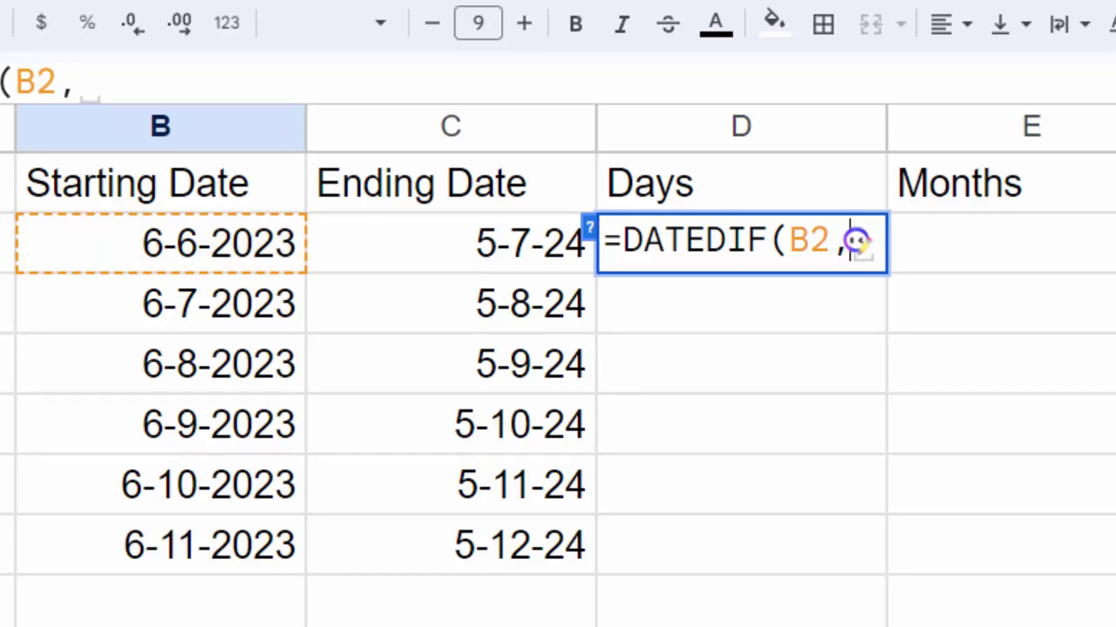
{"action": "left_click", "coordinate": [478, 263]}
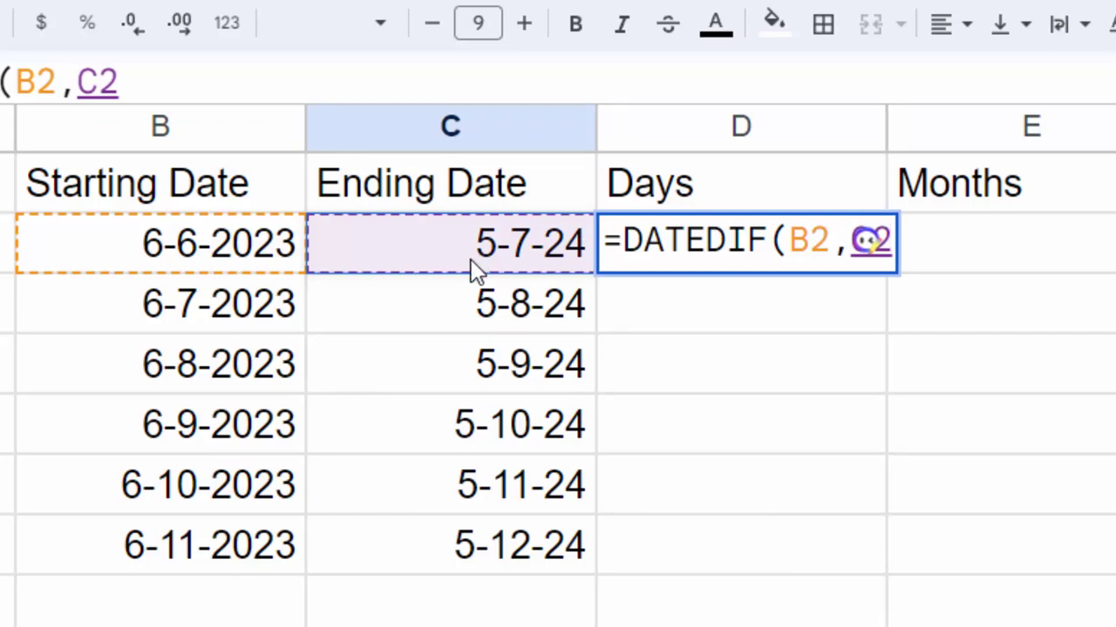
{"action": "type", "text": ","}
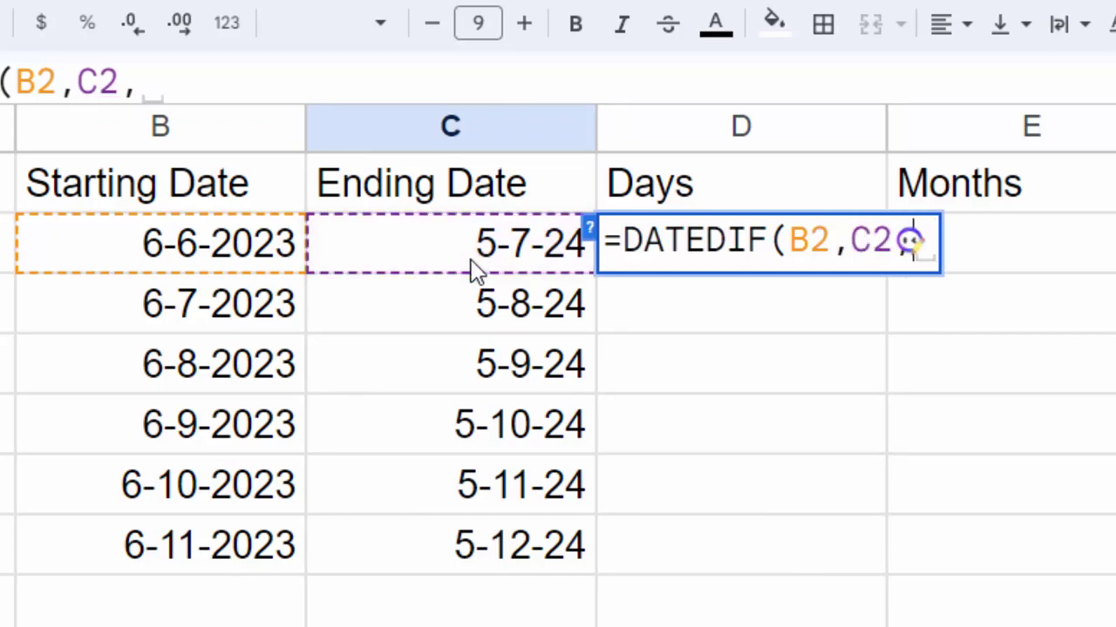
{"action": "type", "text": "\""}
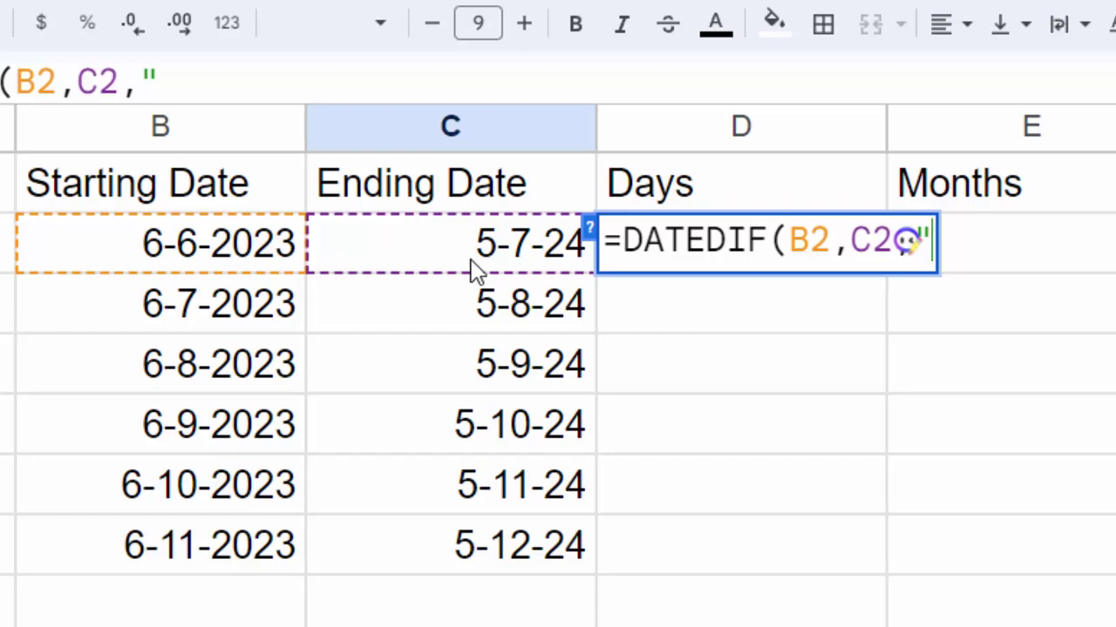
{"action": "type", "text": "m"}
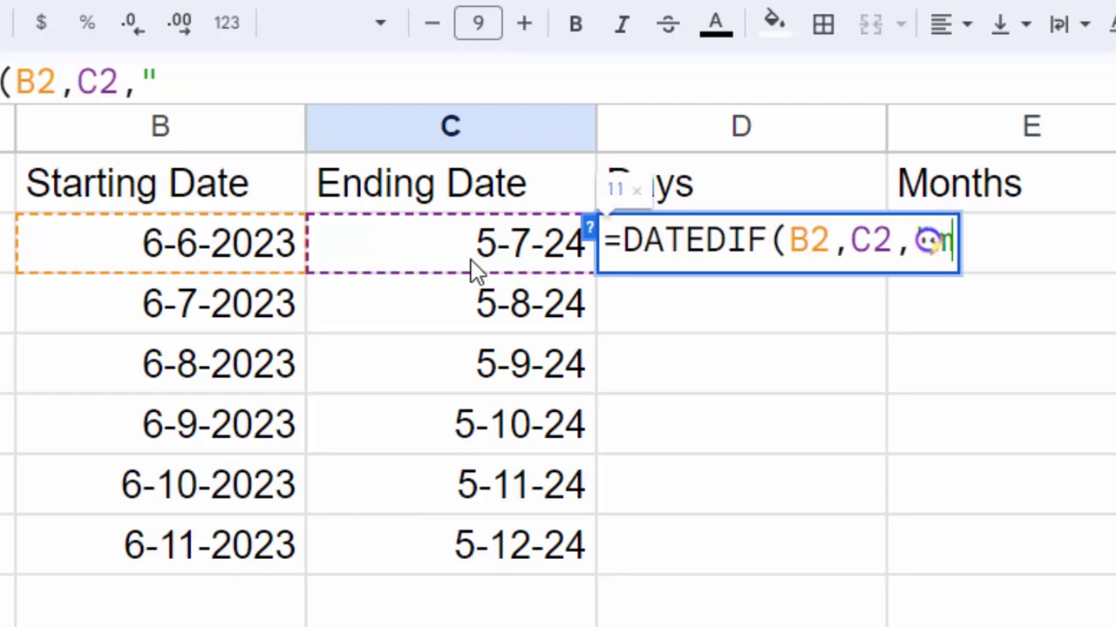
{"action": "type", "text": "\""}
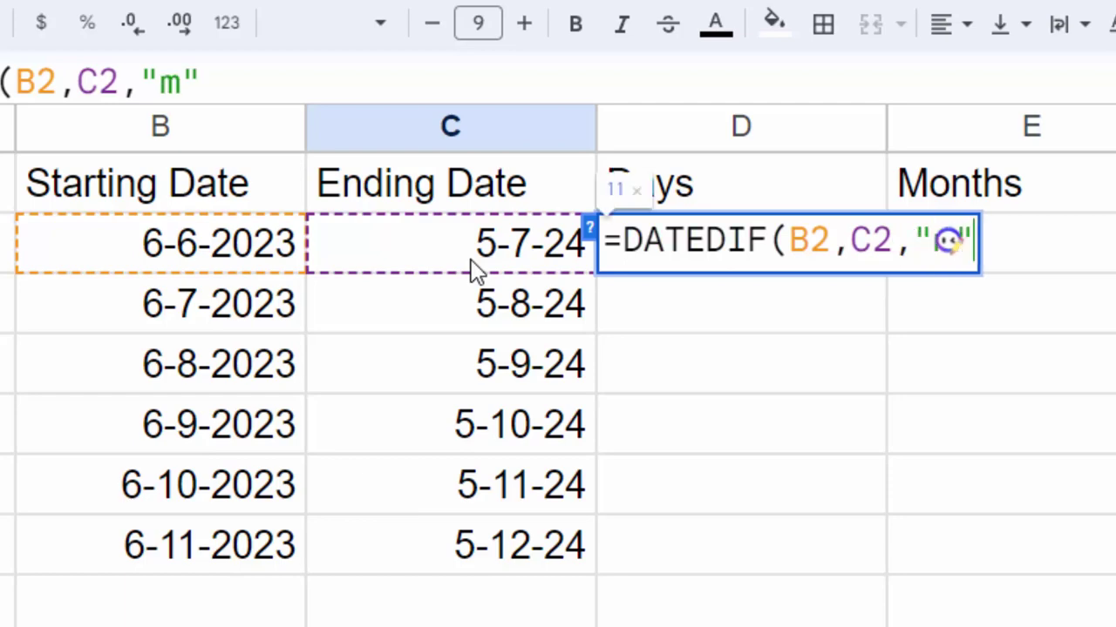
{"action": "type", "text": ")"}
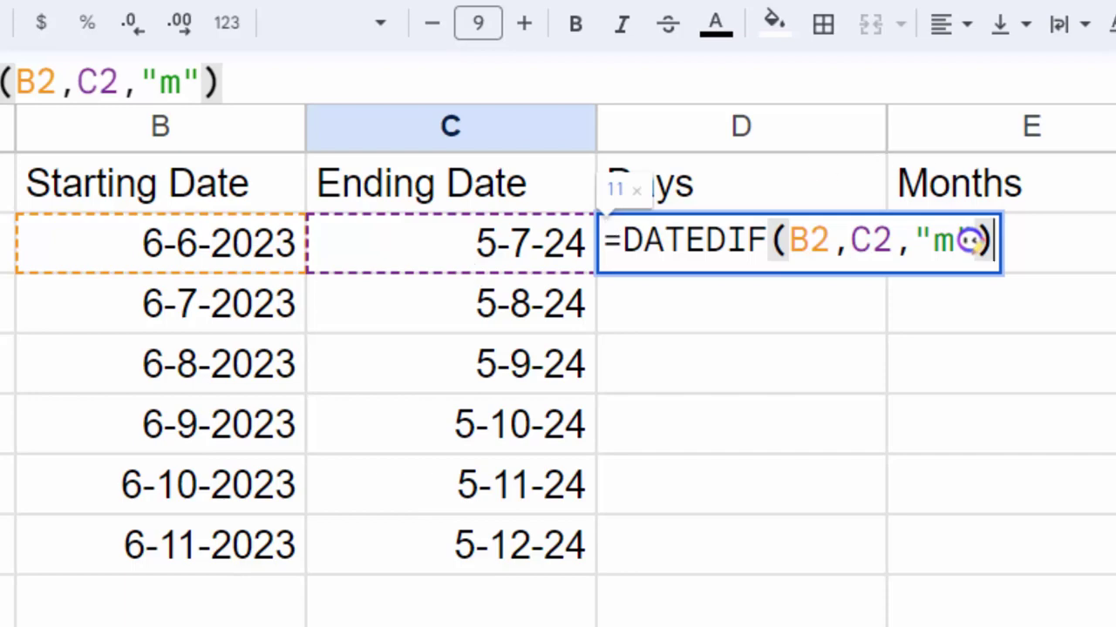
{"action": "key", "text": "Return"}
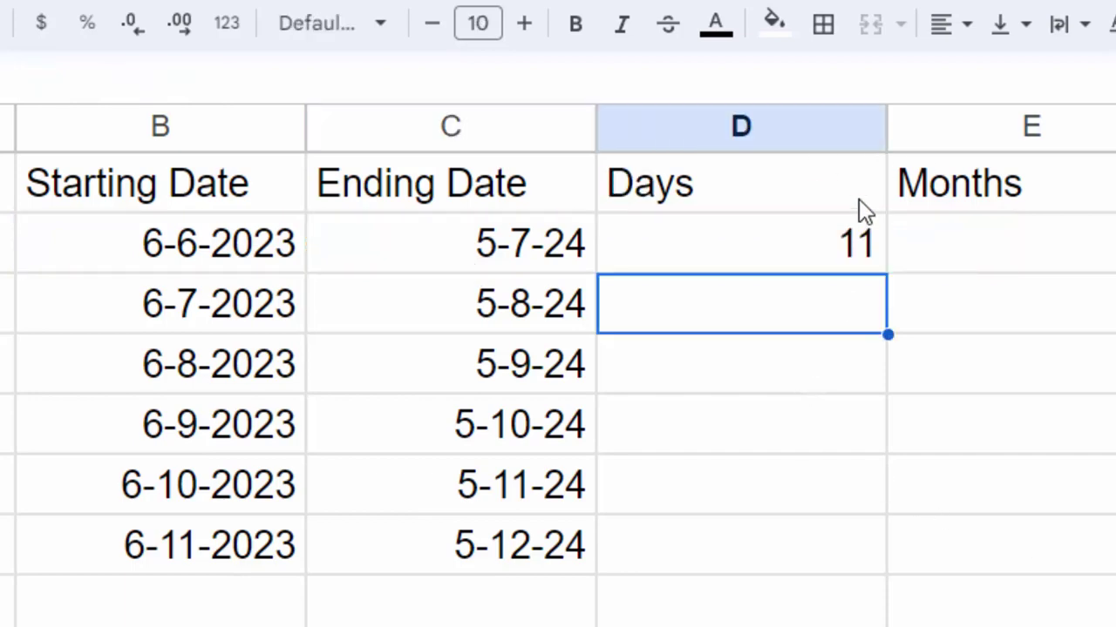
{"action": "left_click", "coordinate": [835, 255]}
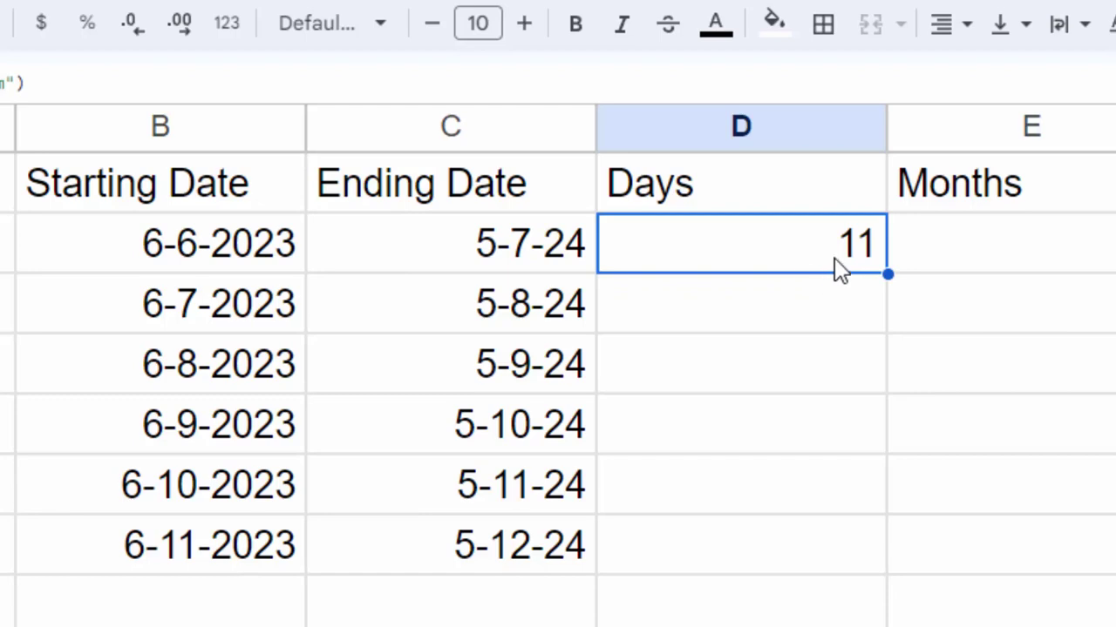
{"action": "key", "text": "Delete"}
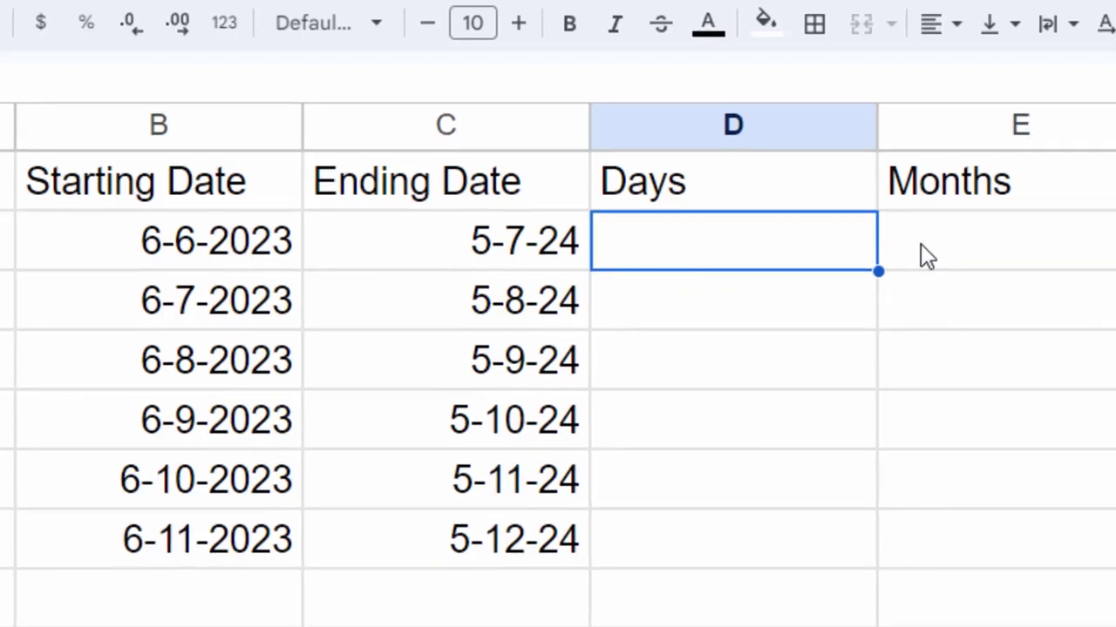
- Enter =DATEDIF(B2,C2,"MM") in E2, disabling a browser extension overlay midway; it returns #NUM!
{"action": "left_click", "coordinate": [921, 253]}
{"action": "type", "text": "=dat"}
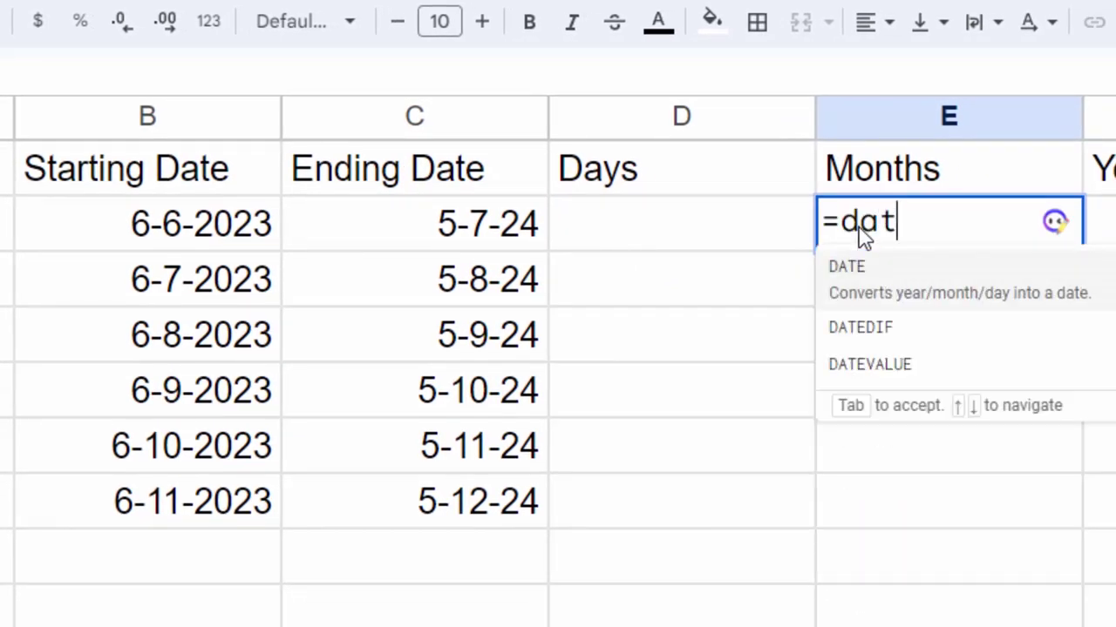
{"action": "type", "text": "e"}
{"action": "key", "text": "Down"}
{"action": "key", "text": "Tab"}
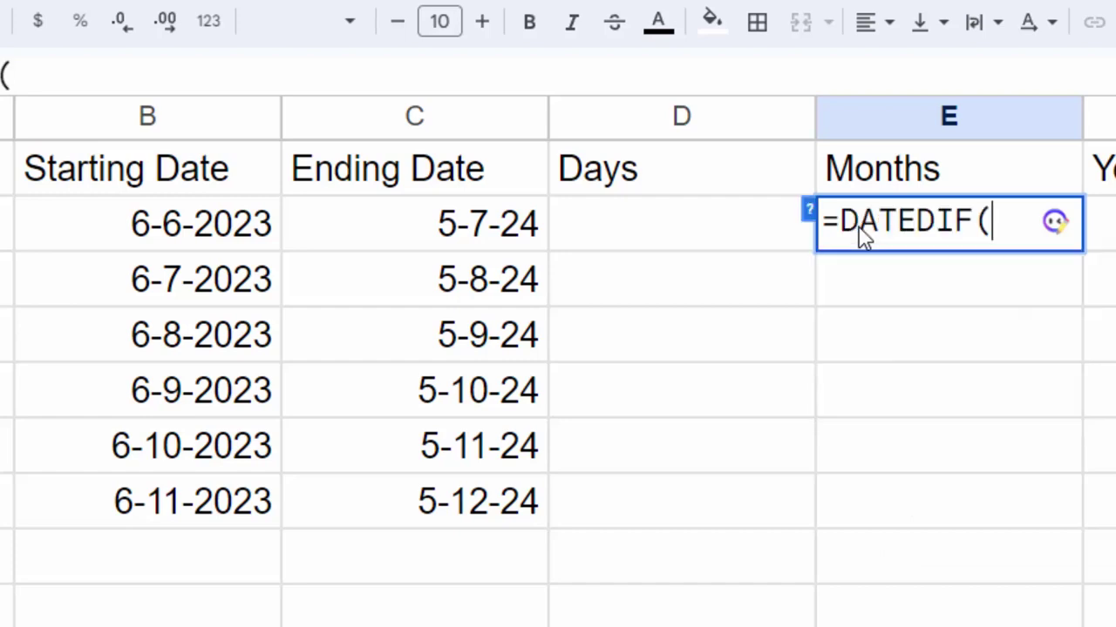
{"action": "left_click", "coordinate": [226, 222]}
{"action": "type", "text": ","}
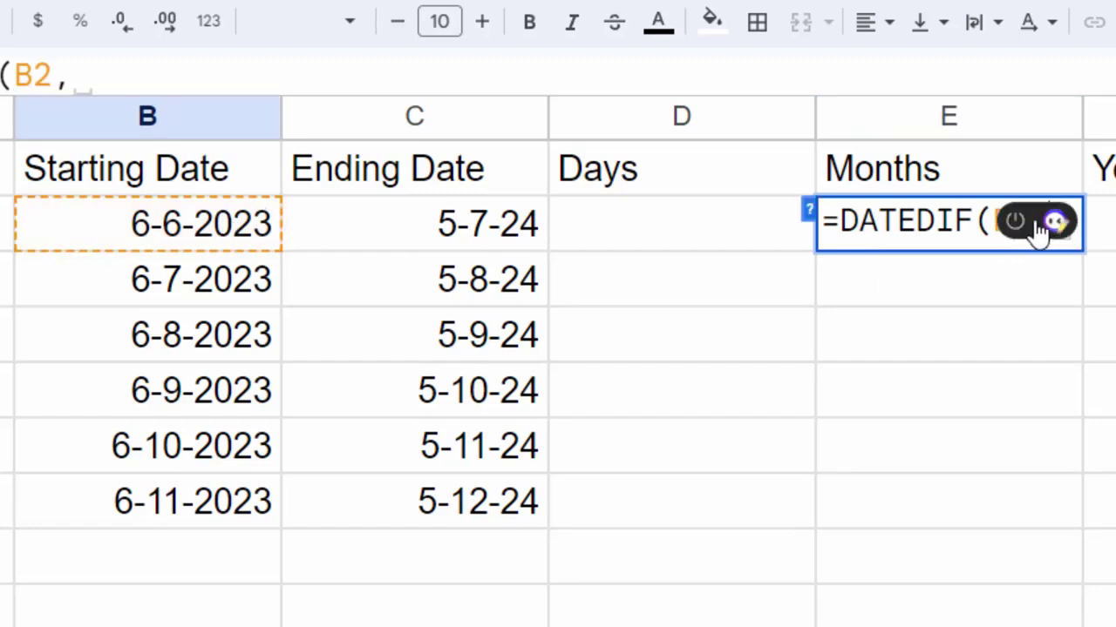
{"action": "left_click", "coordinate": [1017, 229]}
{"action": "left_click", "coordinate": [708, 431]}
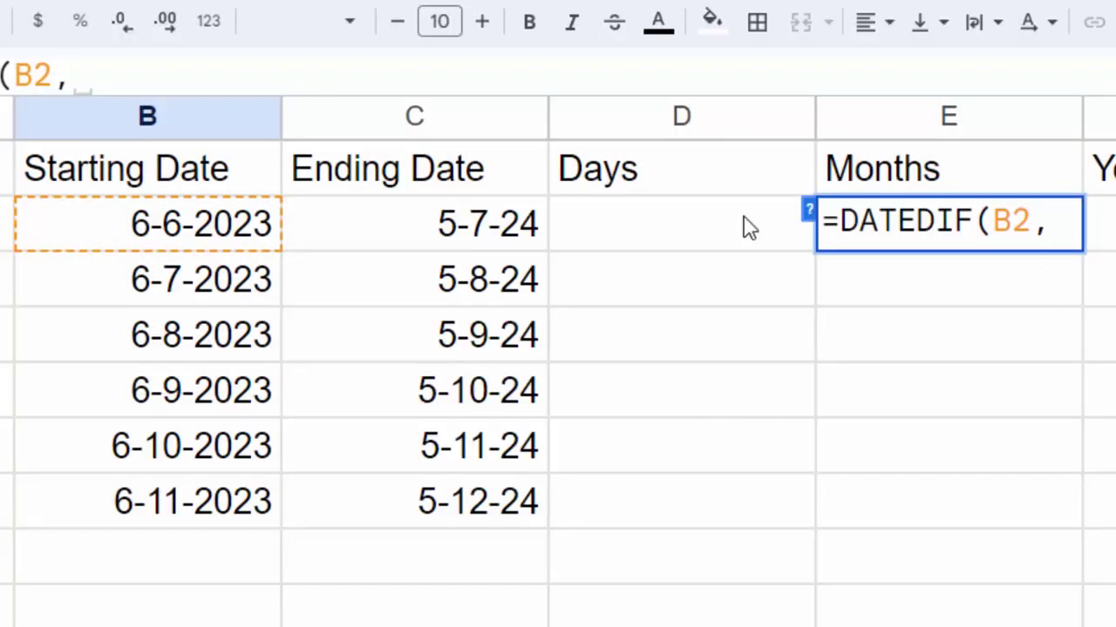
{"action": "left_click", "coordinate": [484, 225]}
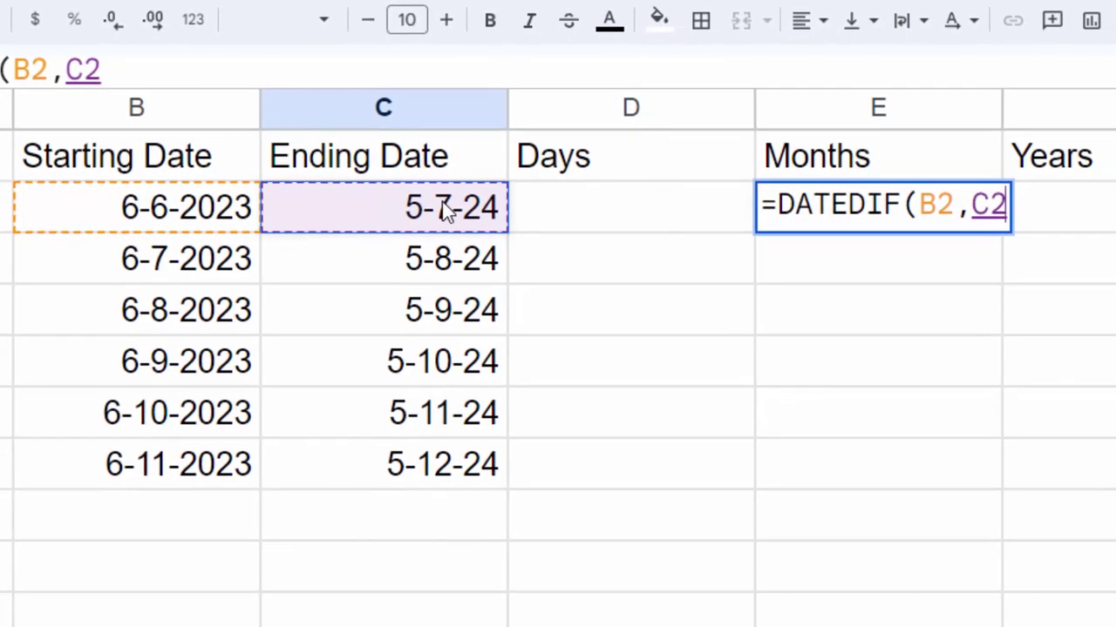
{"action": "type", "text": ",\""}
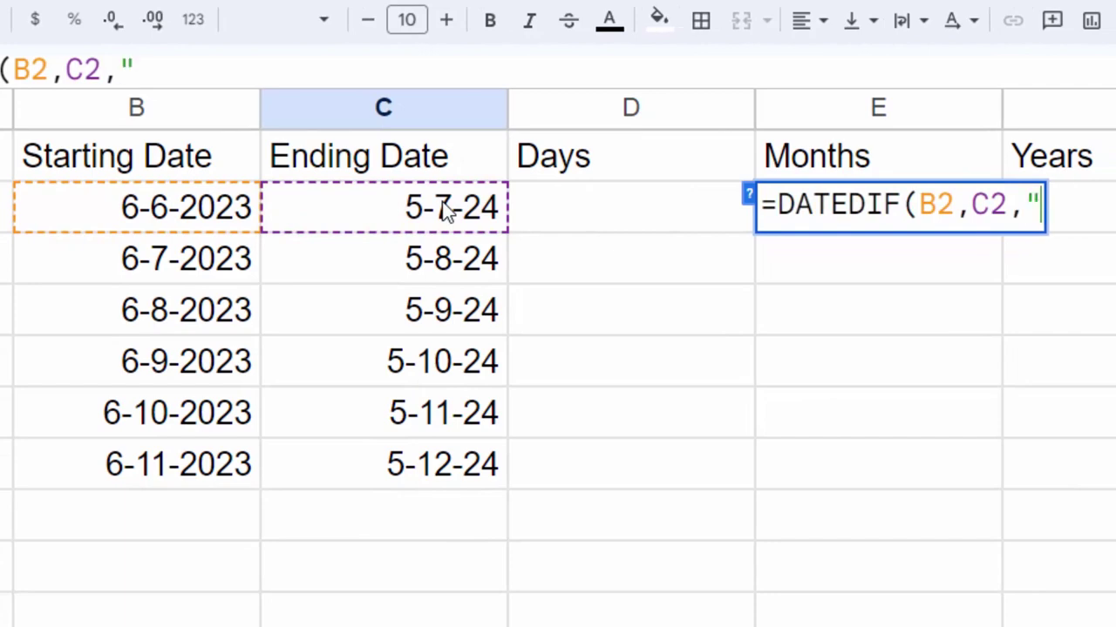
{"action": "type", "text": "MM"}
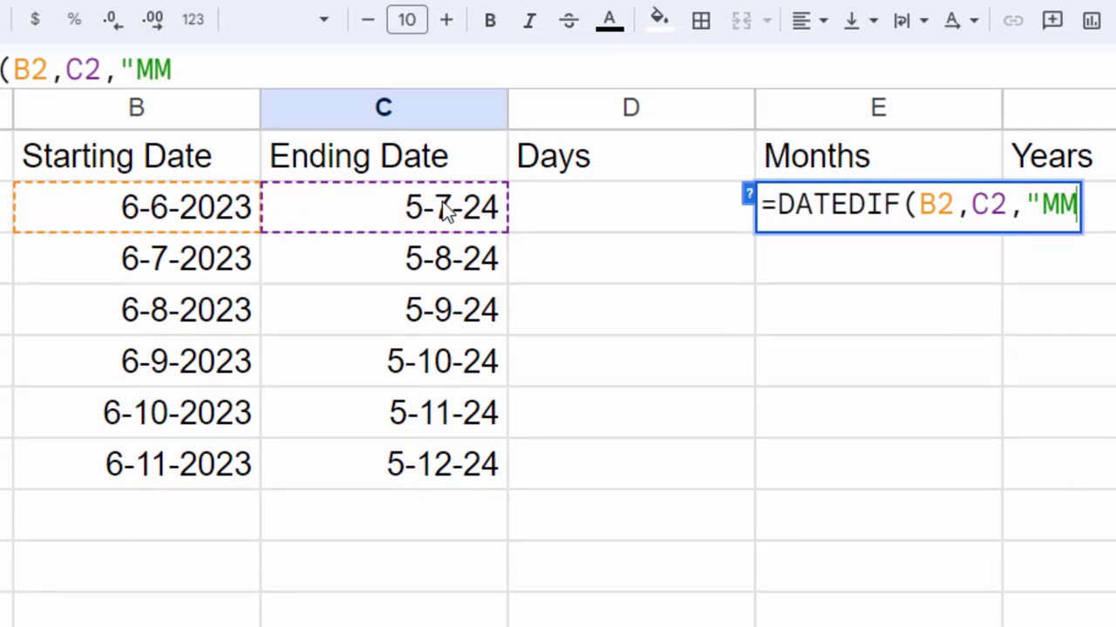
{"action": "type", "text": "\""}
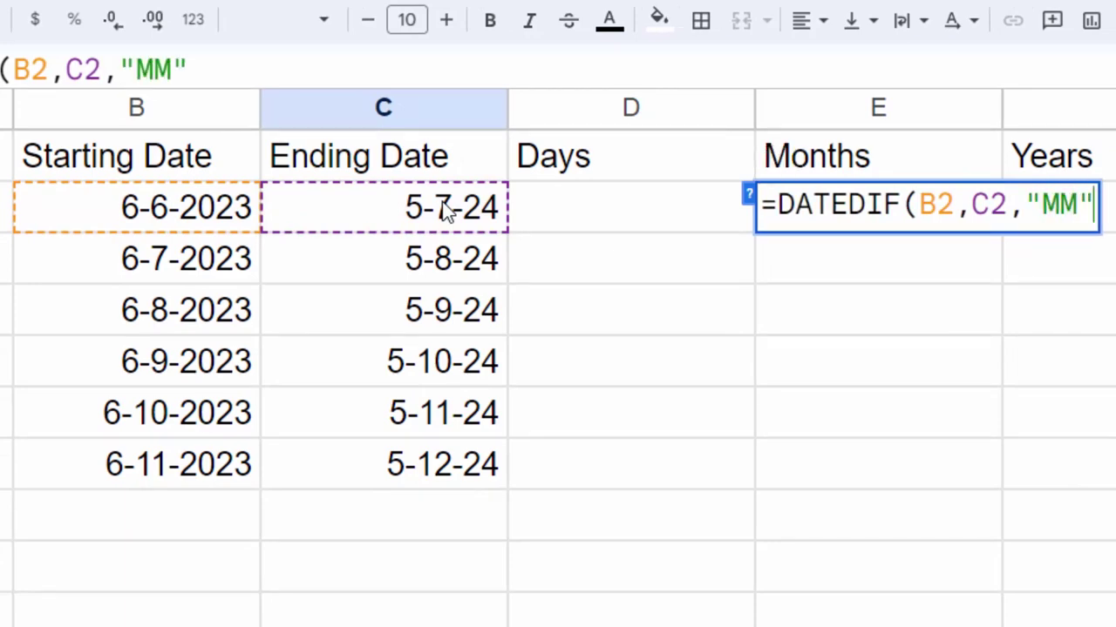
{"action": "type", "text": ")"}
{"action": "key", "text": "Return"}
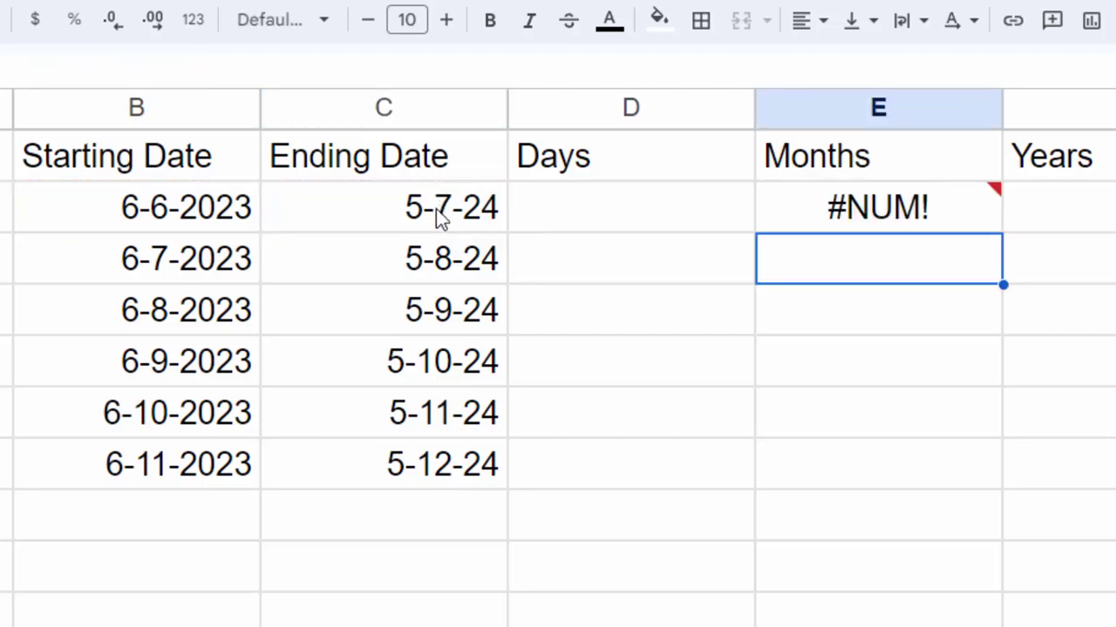
- Change E2's unit from "MM" to "M" so the Months result shows 11
{"action": "left_click", "coordinate": [907, 220]}
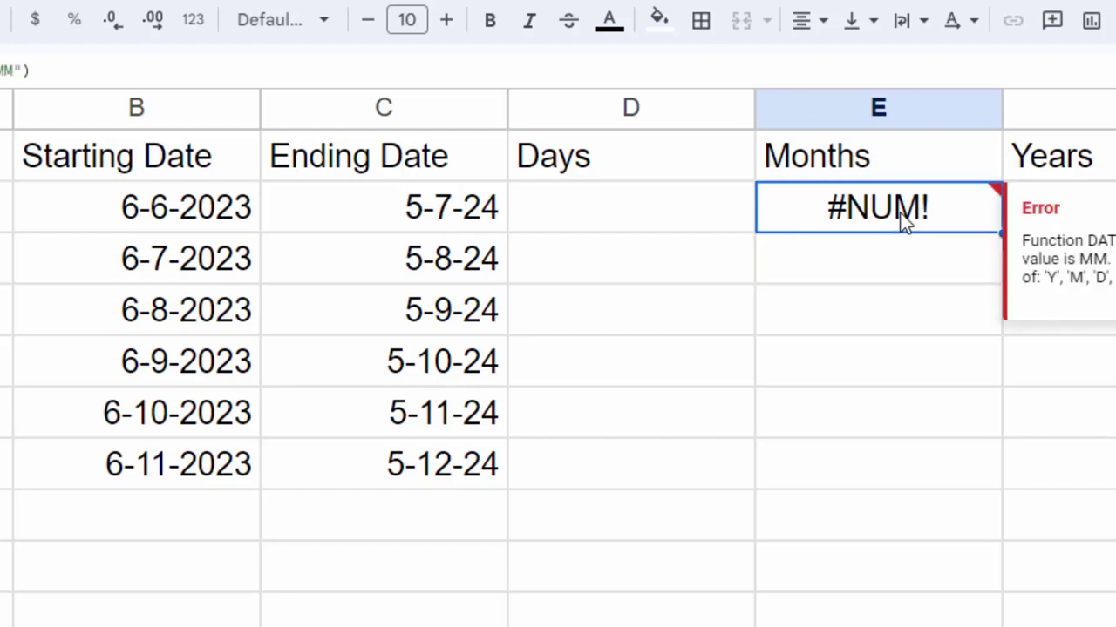
{"action": "double_click", "coordinate": [906, 220]}
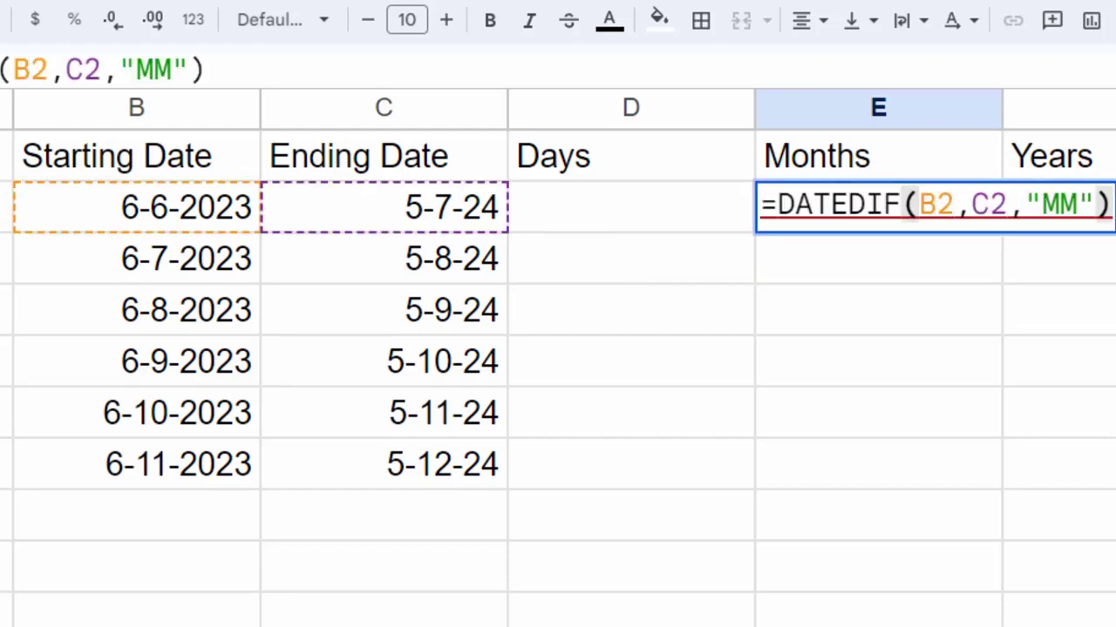
{"action": "left_click", "coordinate": [1080, 206]}
{"action": "key", "text": "BackSpace"}
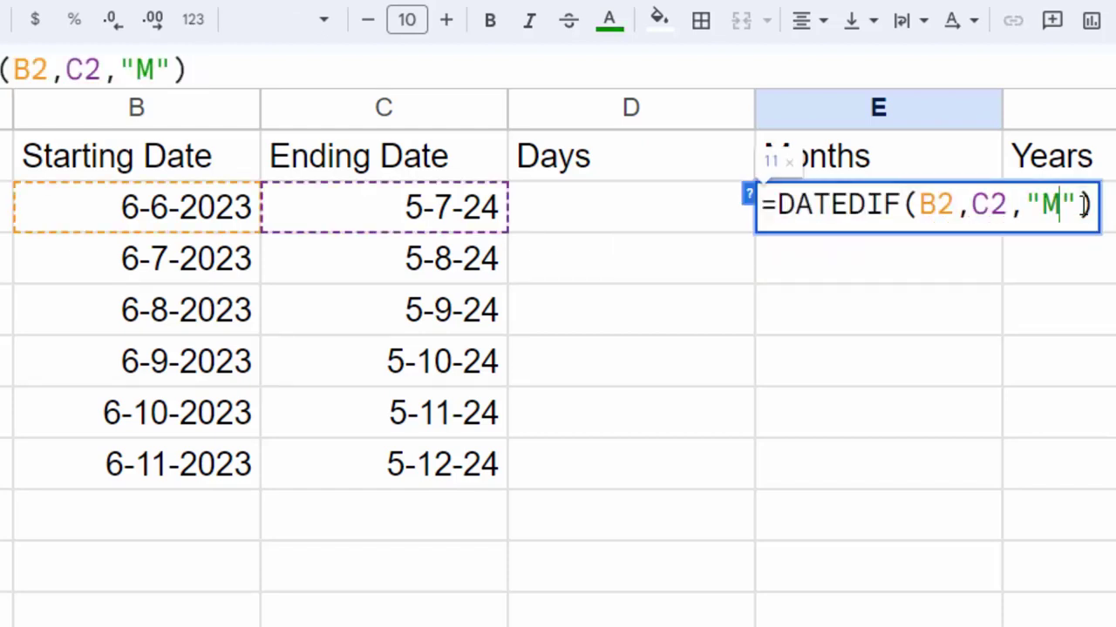
{"action": "key", "text": "Return"}
{"action": "left_click", "coordinate": [941, 206]}
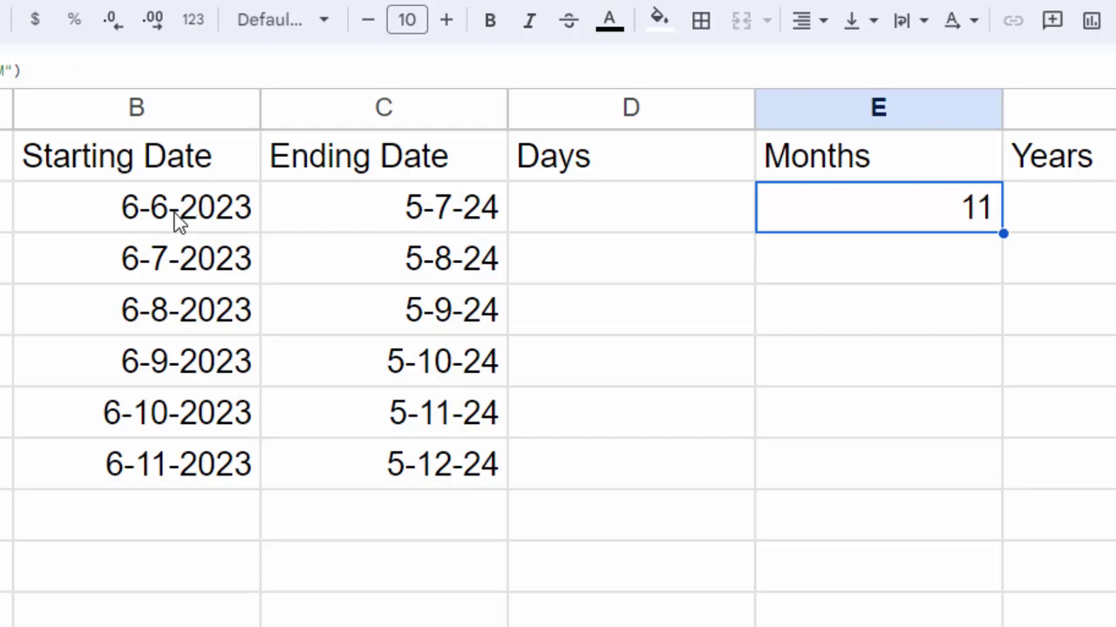
- Enter =DATEDIF(B2,C2,"d") in D2 under Days, giving 336
{"action": "left_click", "coordinate": [419, 225]}
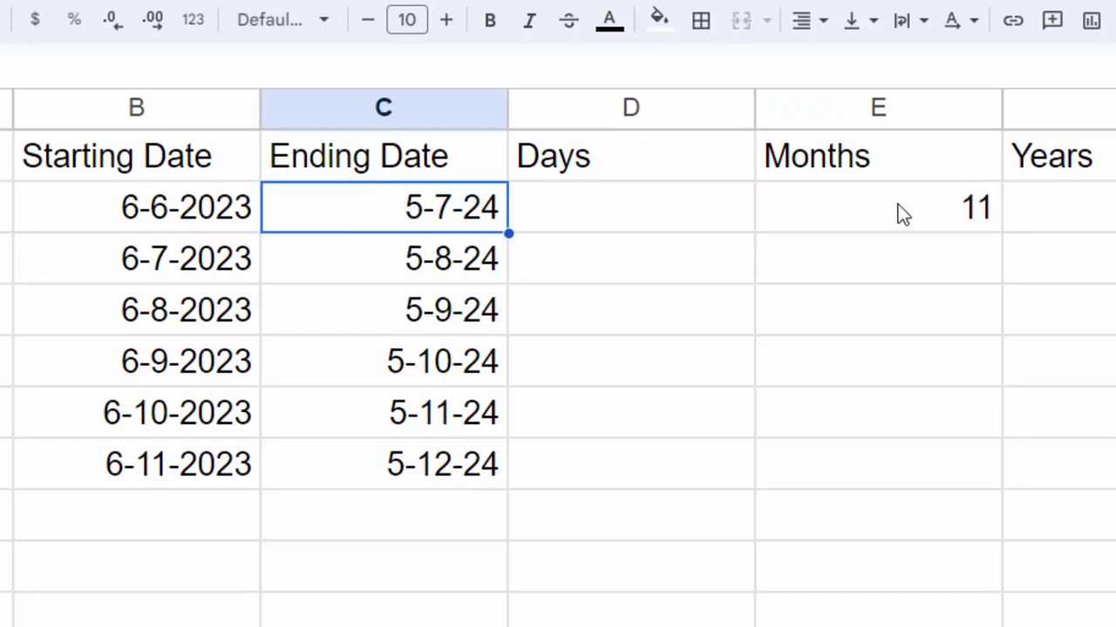
{"action": "left_click", "coordinate": [664, 228]}
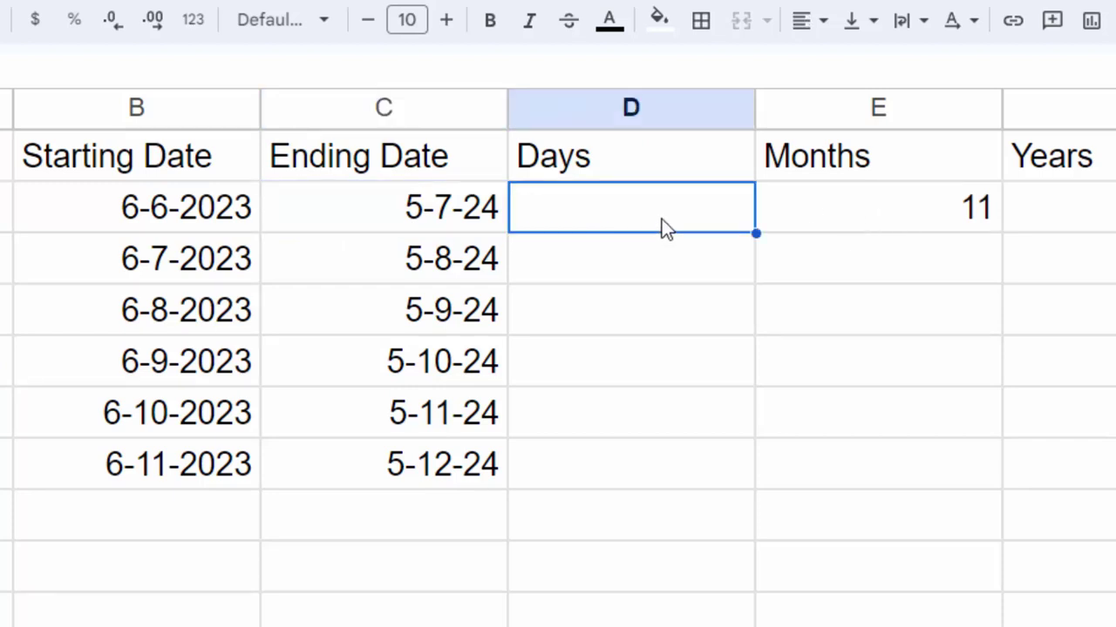
{"action": "type", "text": "=da"}
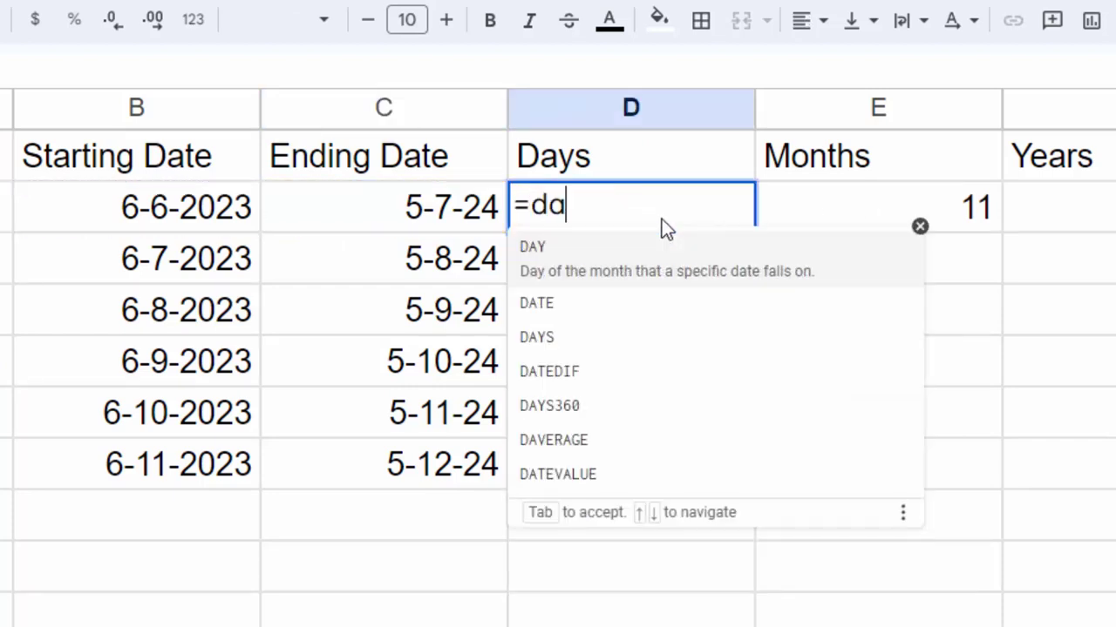
{"action": "type", "text": "te"}
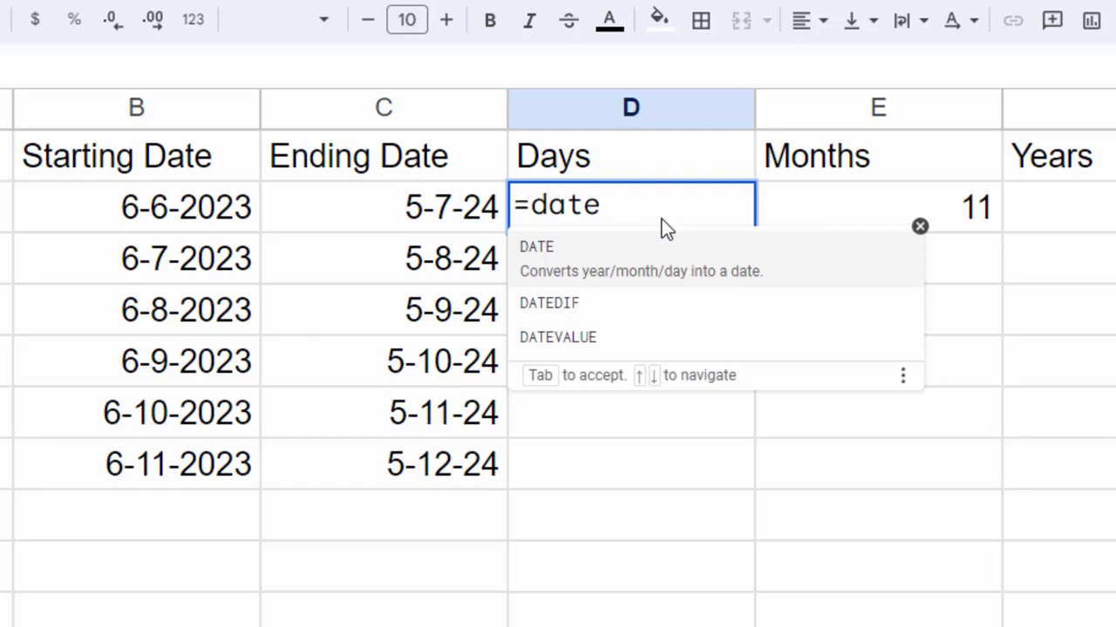
{"action": "key", "text": "Down"}
{"action": "key", "text": "Tab"}
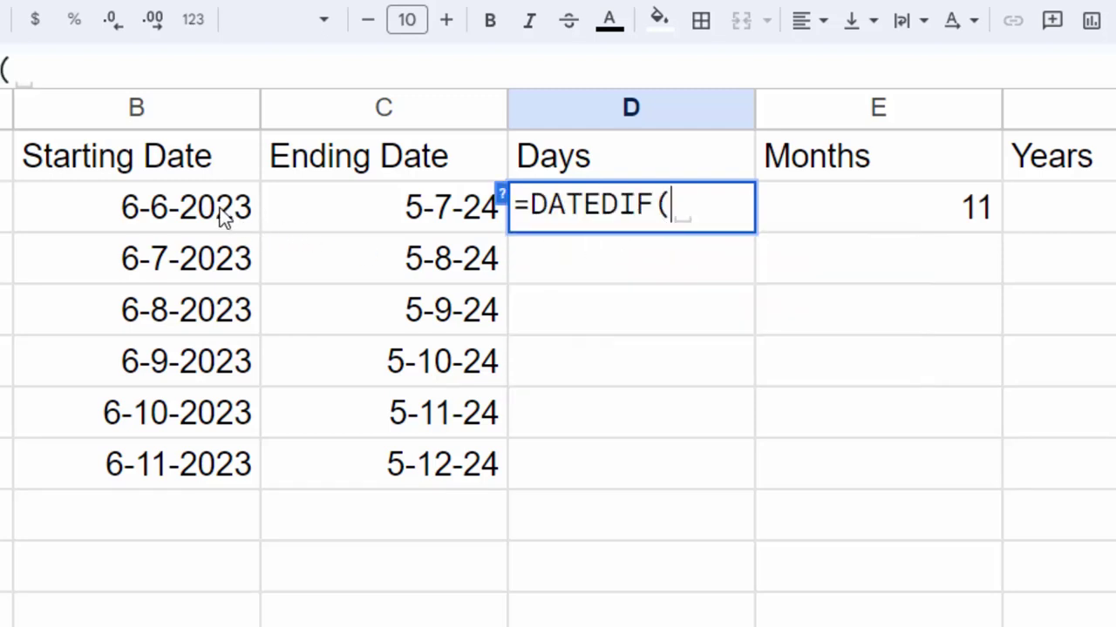
{"action": "left_click", "coordinate": [222, 212]}
{"action": "type", "text": ","}
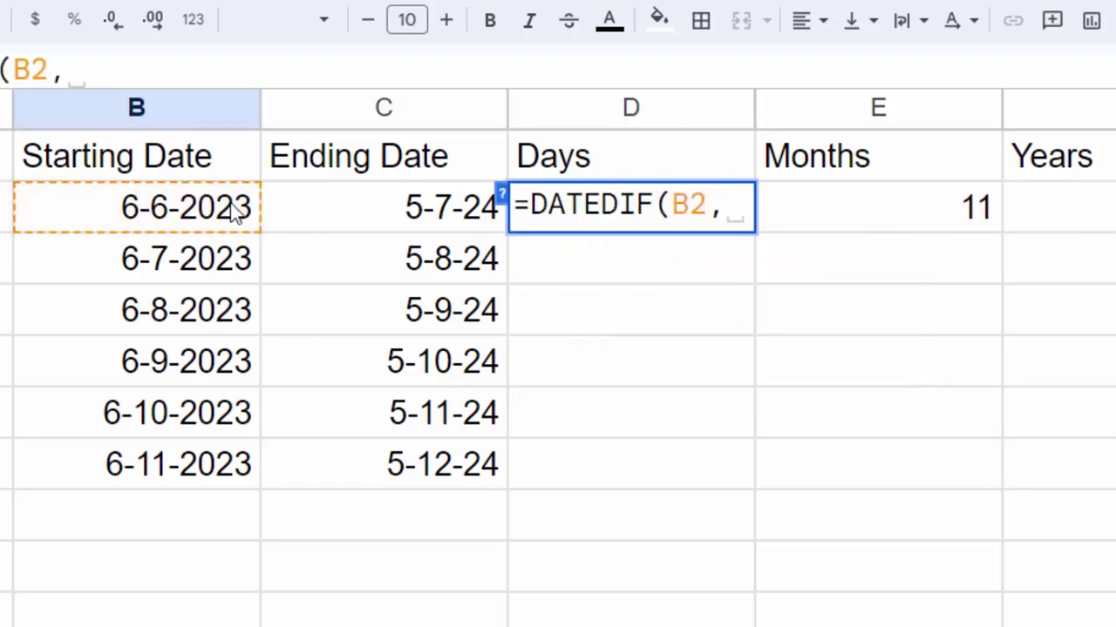
{"action": "left_click", "coordinate": [366, 207]}
{"action": "type", "text": ","}
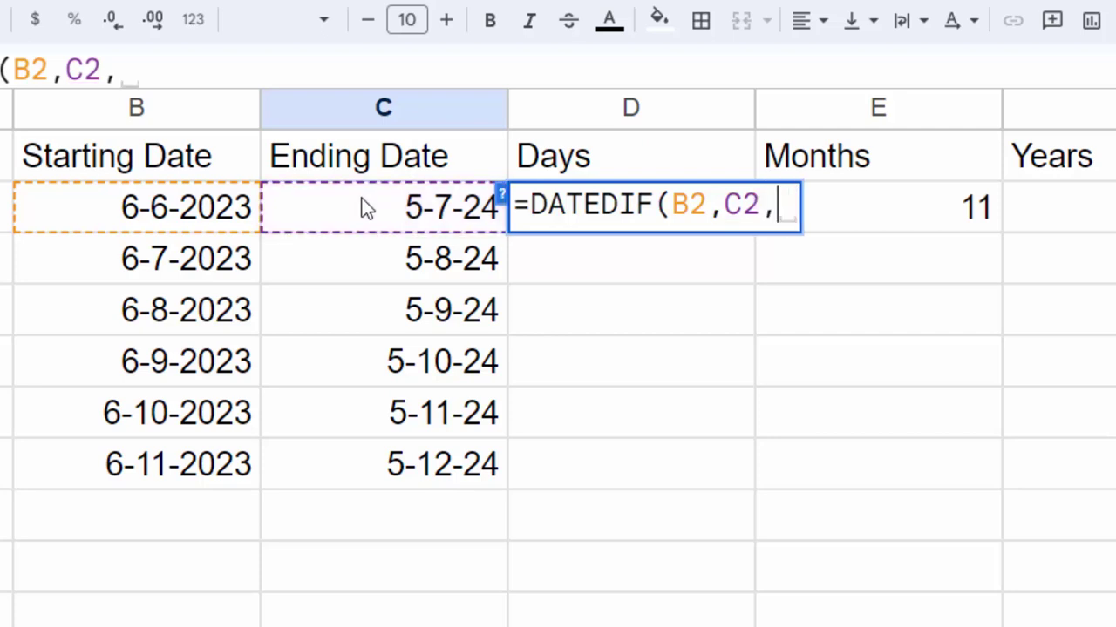
{"action": "type", "text": "\"d\""}
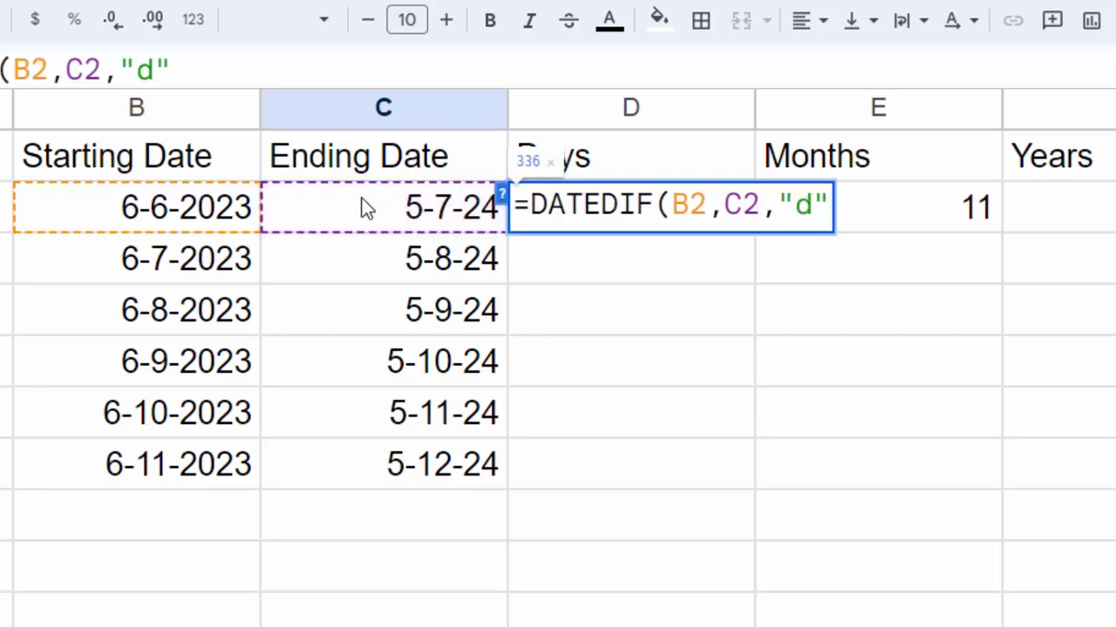
{"action": "type", "text": ")"}
{"action": "key", "text": "Return"}
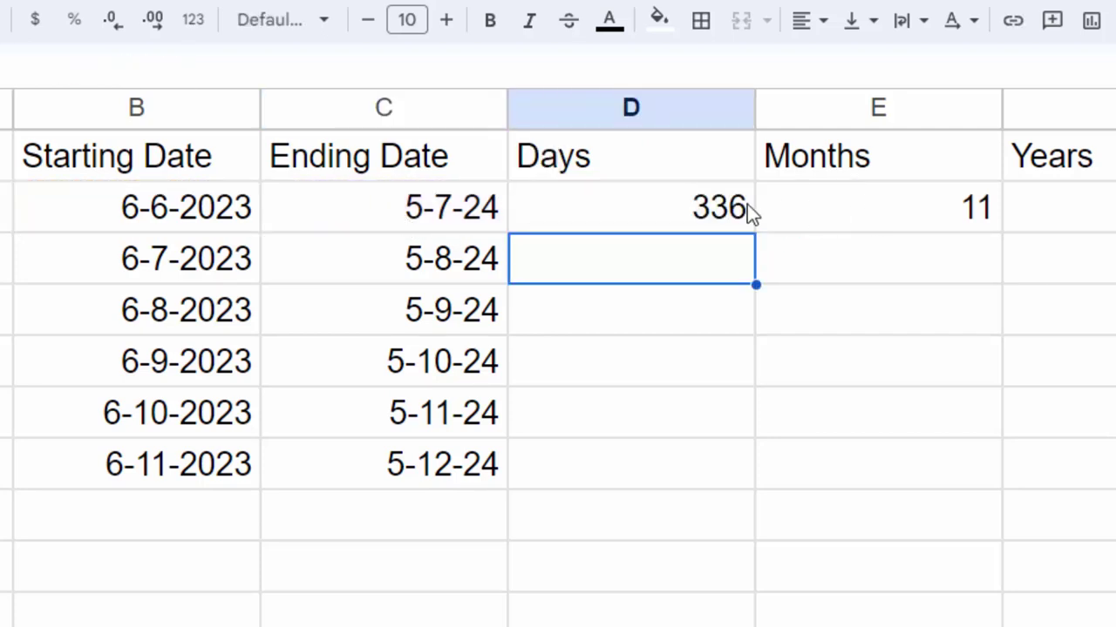
{"action": "left_click", "coordinate": [671, 206]}
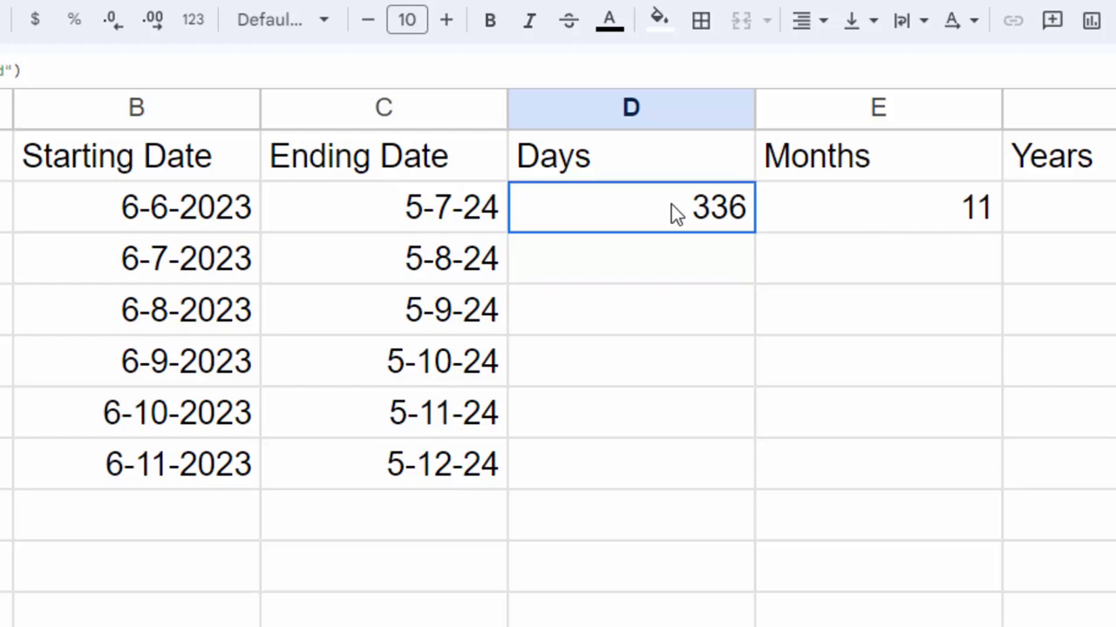
- Fill the D2 and E2 formulas down to row 7, showing 336 days and 11 months
{"action": "double_click", "coordinate": [755, 234]}
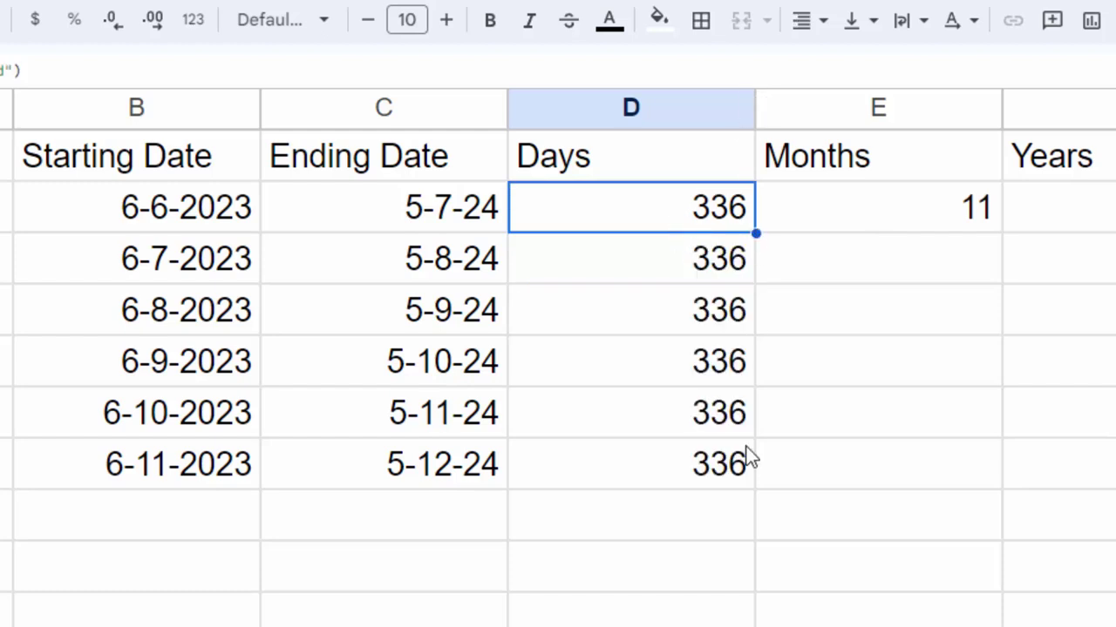
{"action": "left_click", "coordinate": [869, 213]}
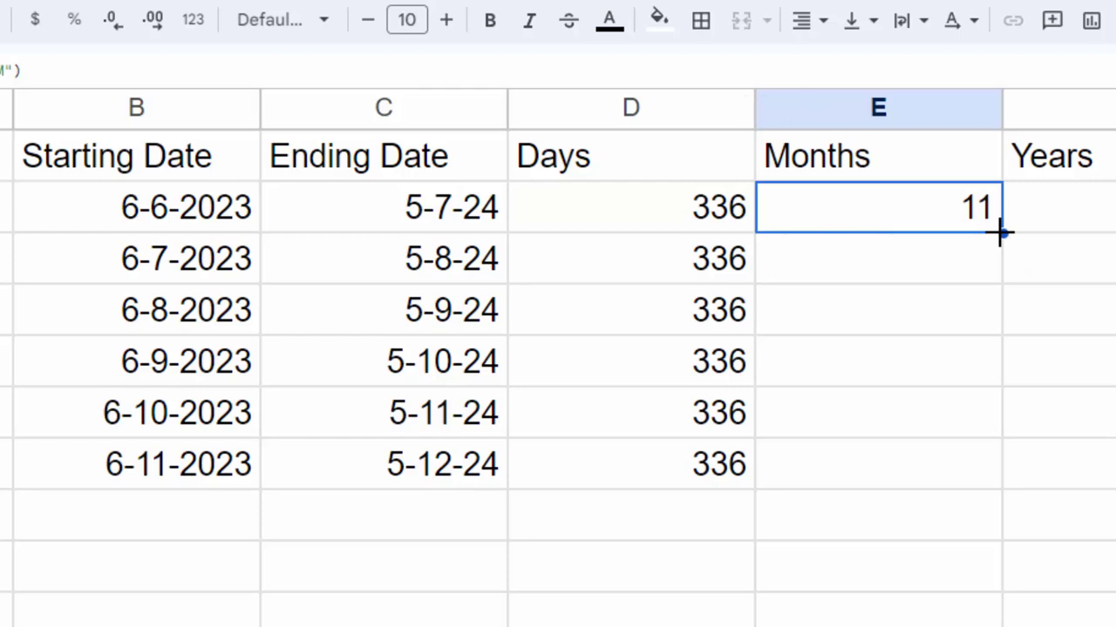
{"action": "double_click", "coordinate": [1000, 232]}
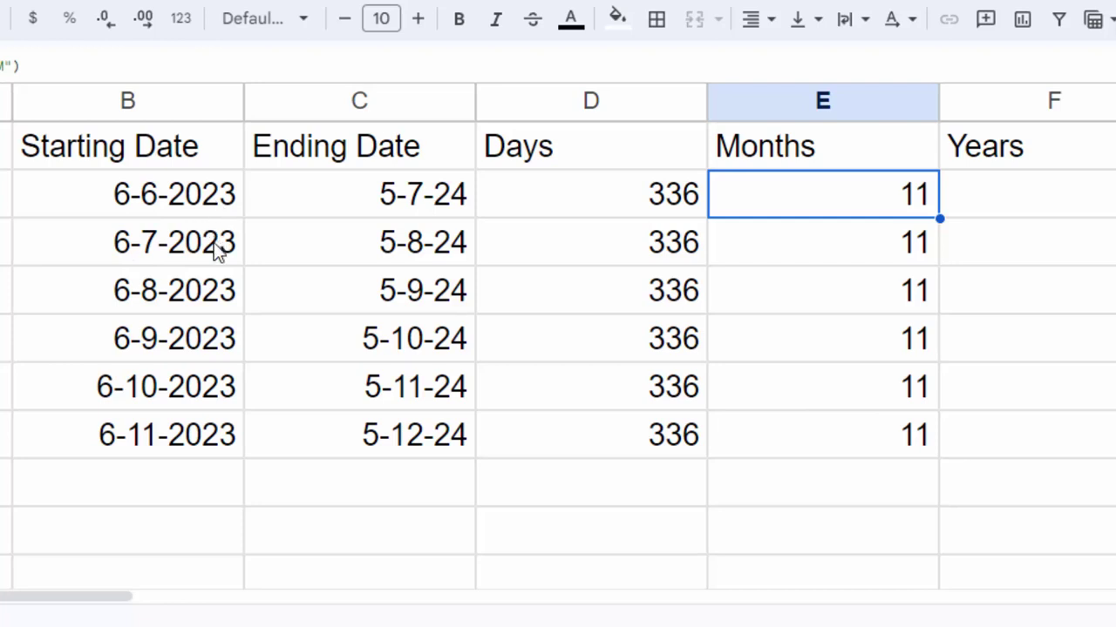
- Enter =DATEDIF(B2,C2,"y") in F2 under Years, which returns 0
{"action": "left_click", "coordinate": [1018, 192]}
{"action": "type", "text": "="}
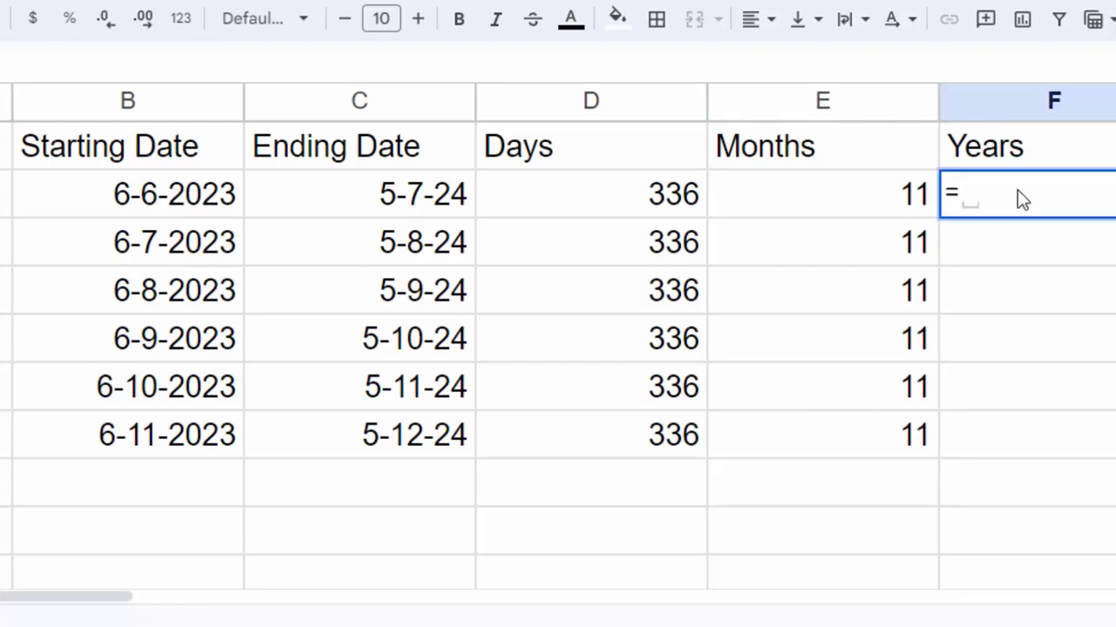
{"action": "type", "text": "date"}
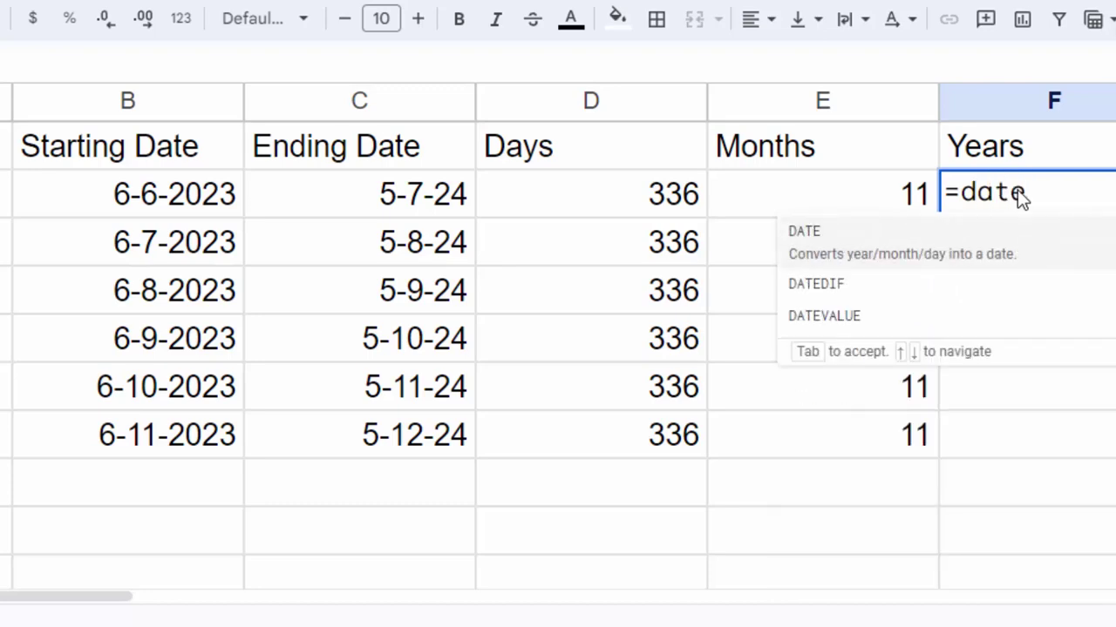
{"action": "key", "text": "Tab"}
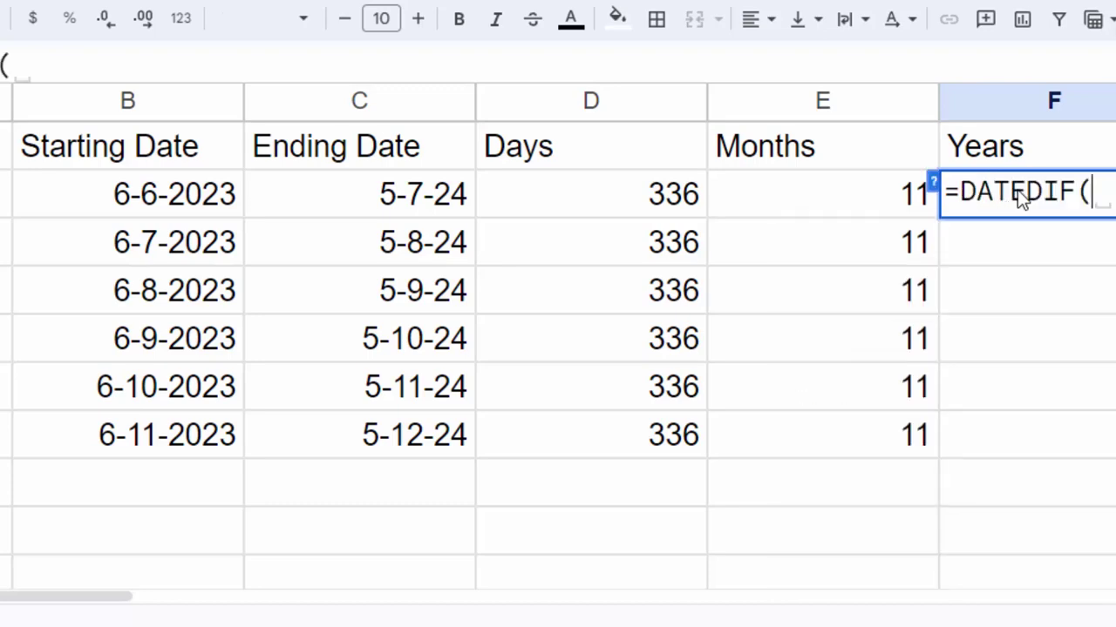
{"action": "left_click", "coordinate": [174, 248]}
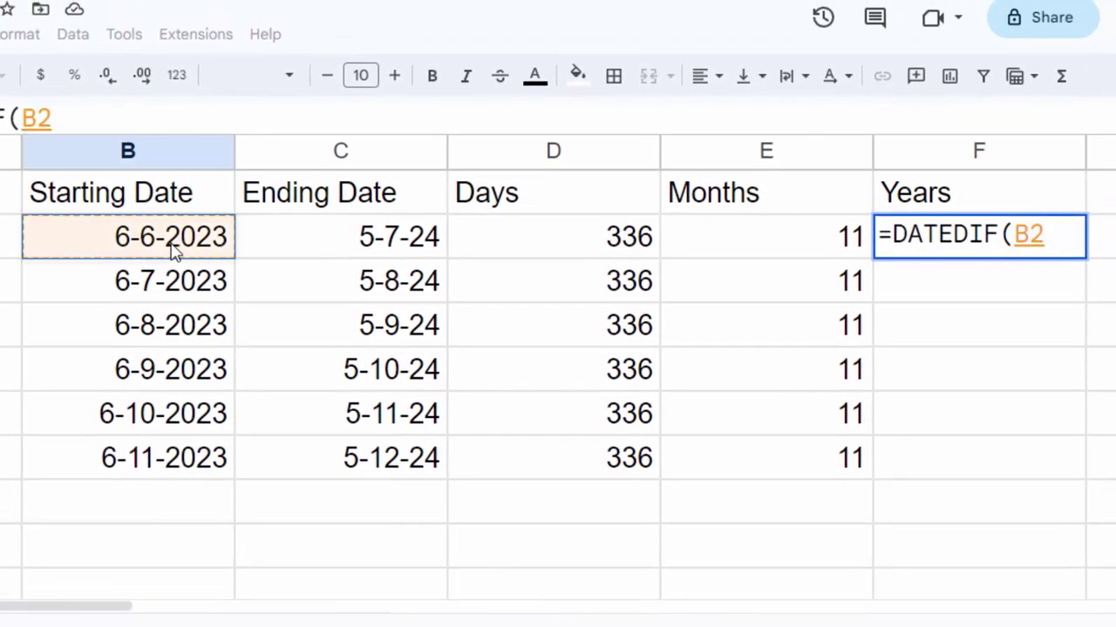
{"action": "type", "text": ".,,"}
{"action": "key", "text": "BackSpace"}
{"action": "key", "text": "BackSpace"}
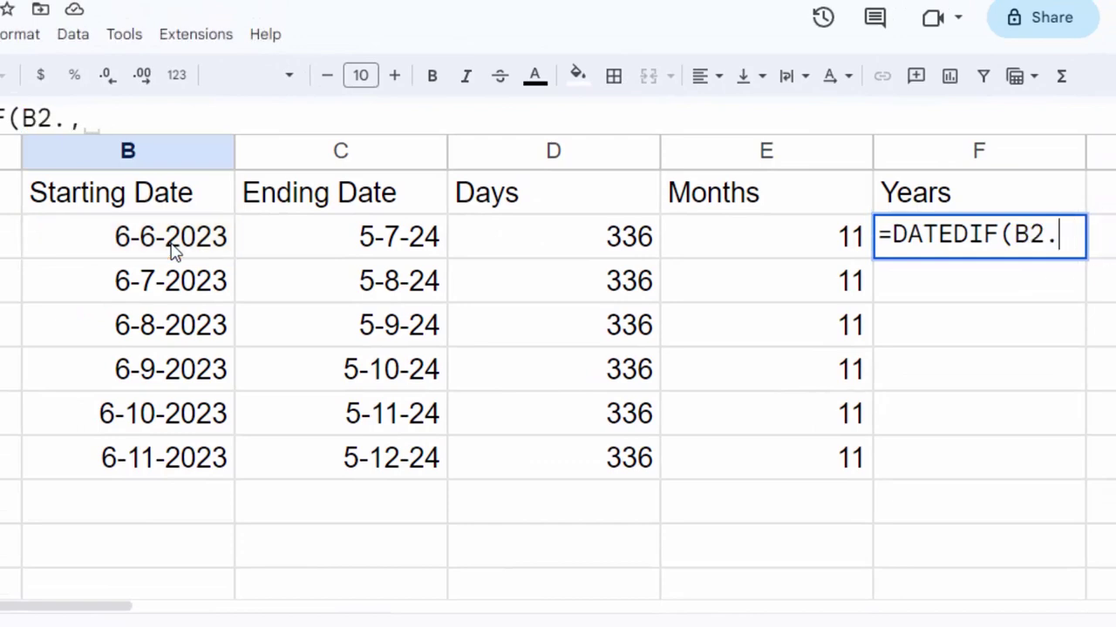
{"action": "key", "text": "BackSpace"}
{"action": "type", "text": ","}
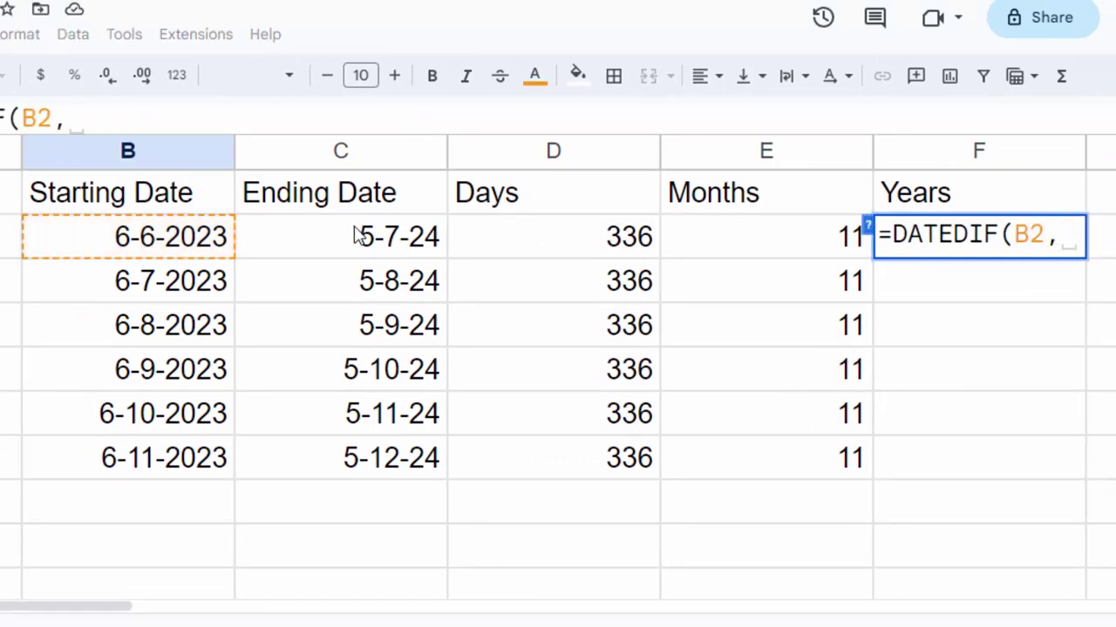
{"action": "left_click", "coordinate": [358, 237]}
{"action": "type", "text": ",\""}
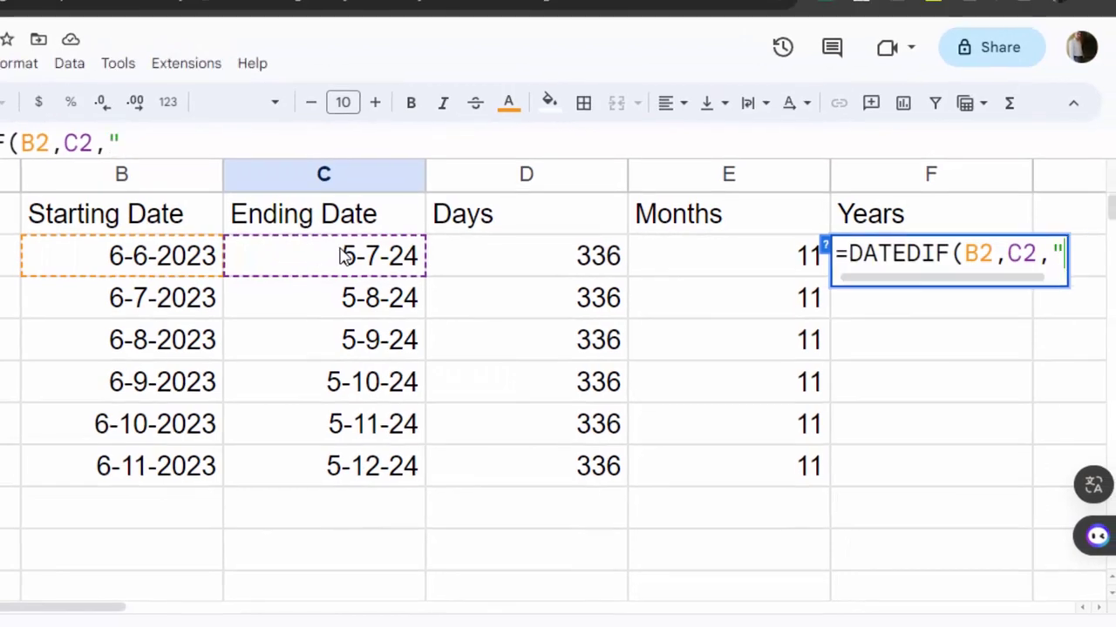
{"action": "type", "text": "y\")"}
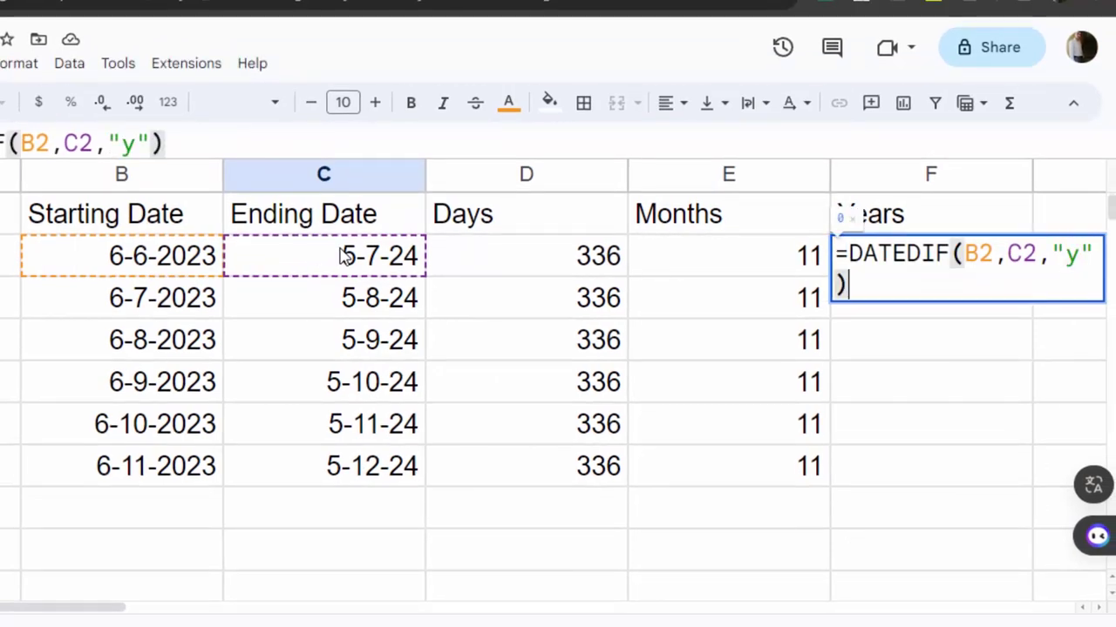
{"action": "key", "text": "Return"}
- Fill the Years formula from F2 down through F7
{"action": "left_click", "coordinate": [902, 265]}
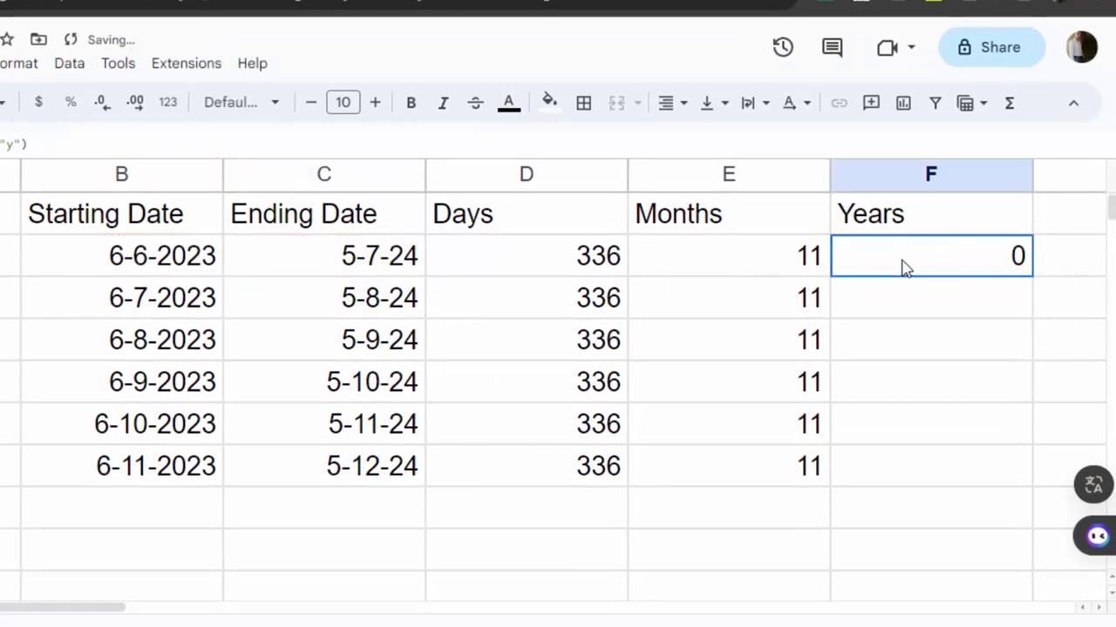
{"action": "double_click", "coordinate": [1032, 277]}
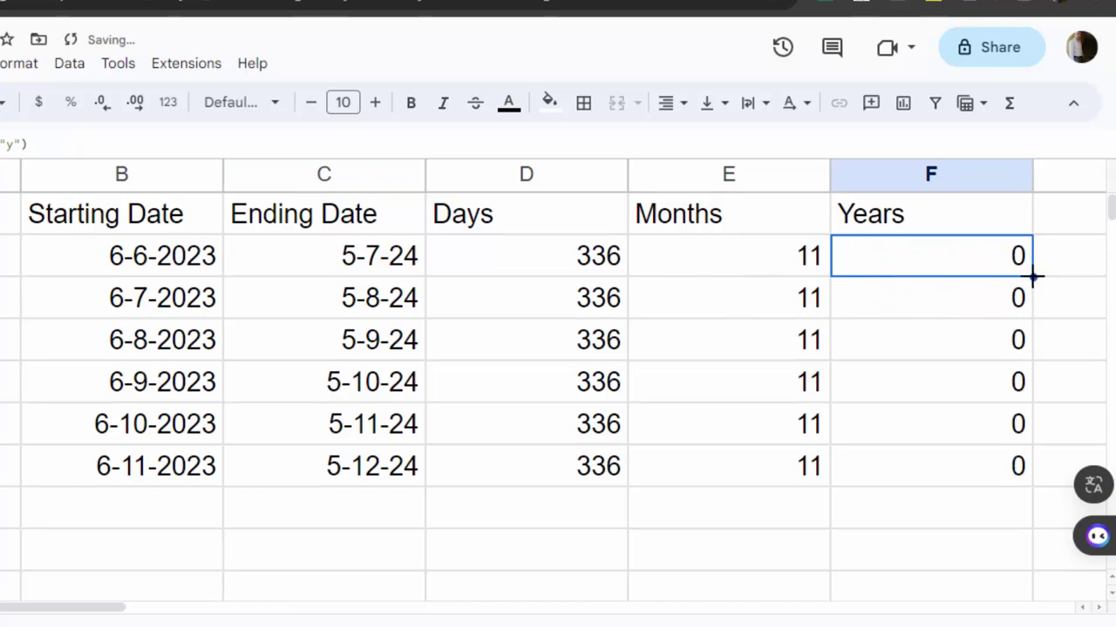
{"action": "double_click", "coordinate": [417, 266]}
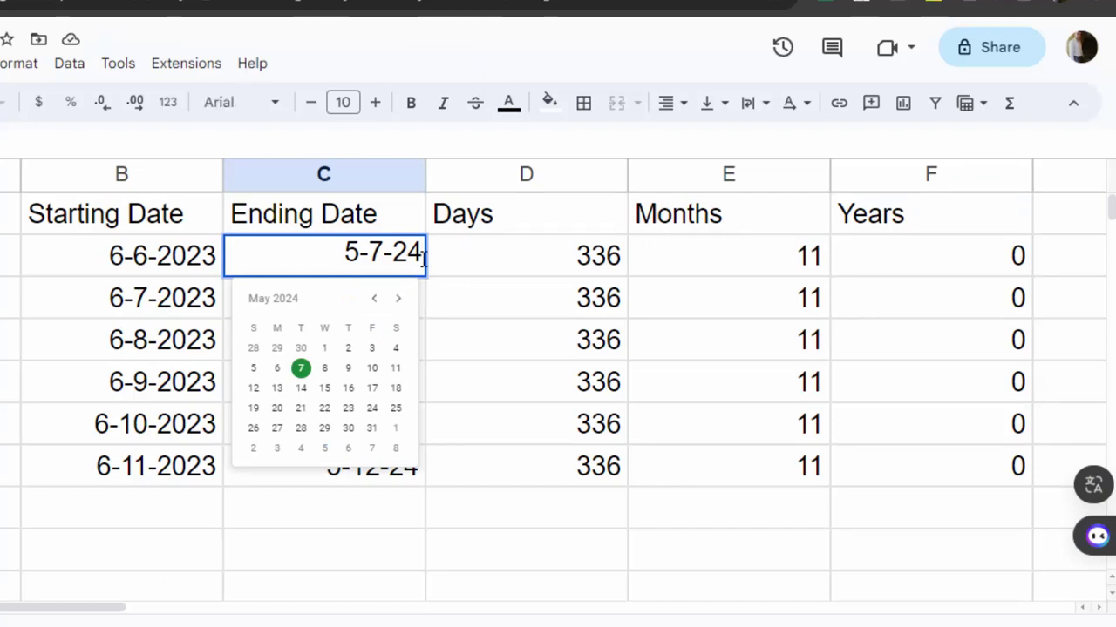
- Change C2's ending date to 5-7-25 so row 2 shows 701 days, 23 months, 1 year
{"action": "key", "text": "BackSpace"}
{"action": "type", "text": "5"}
{"action": "key", "text": "Return"}
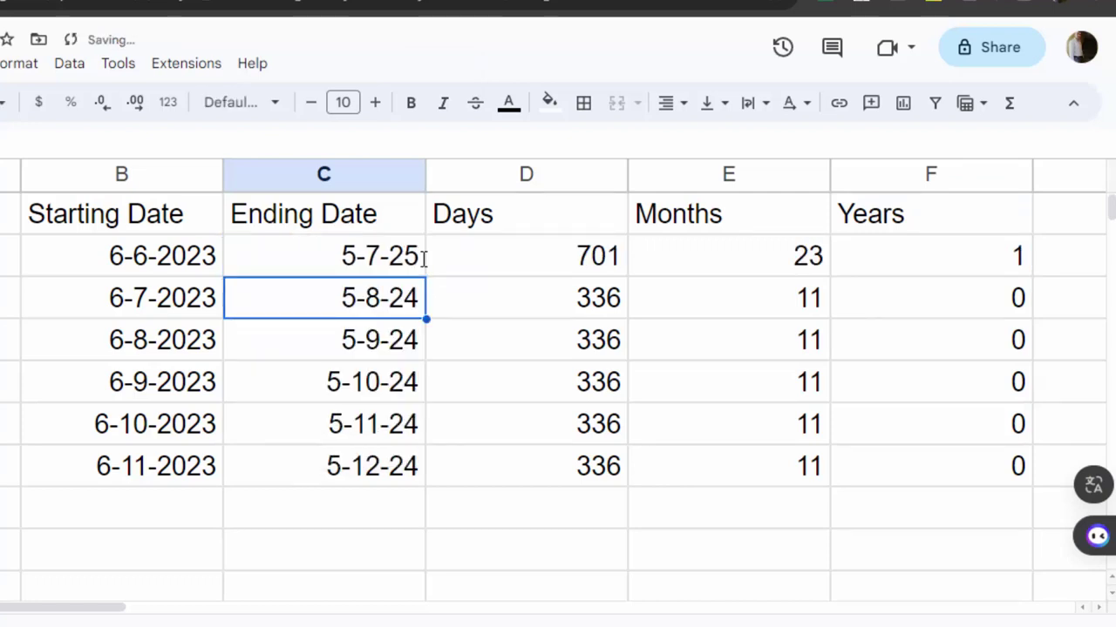
{"action": "left_click", "coordinate": [974, 270]}
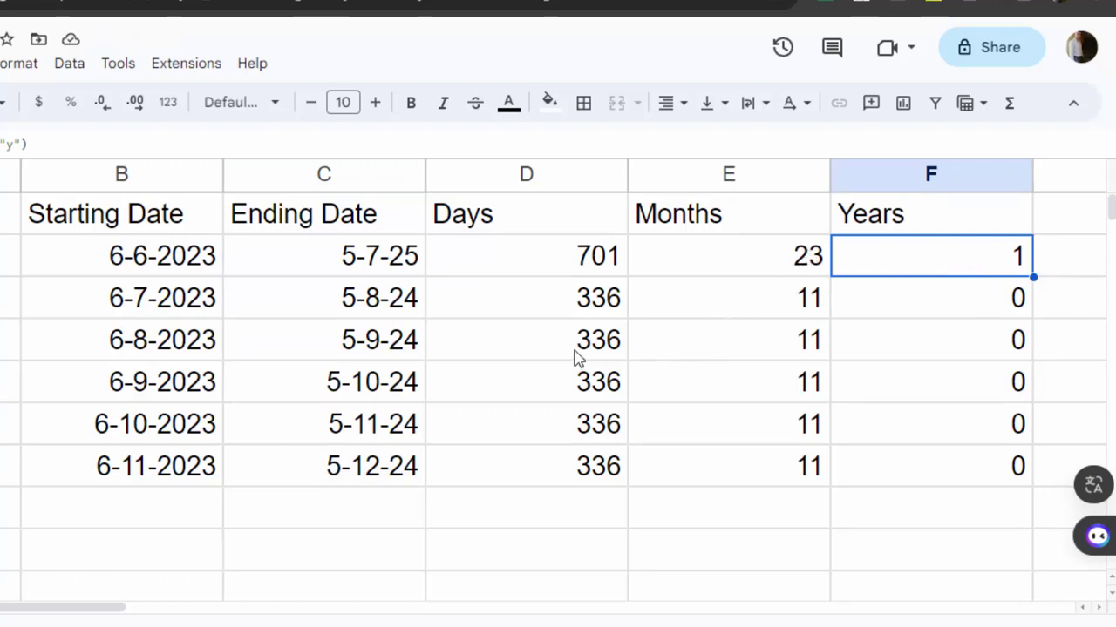
{"action": "left_click", "coordinate": [3, 270]}
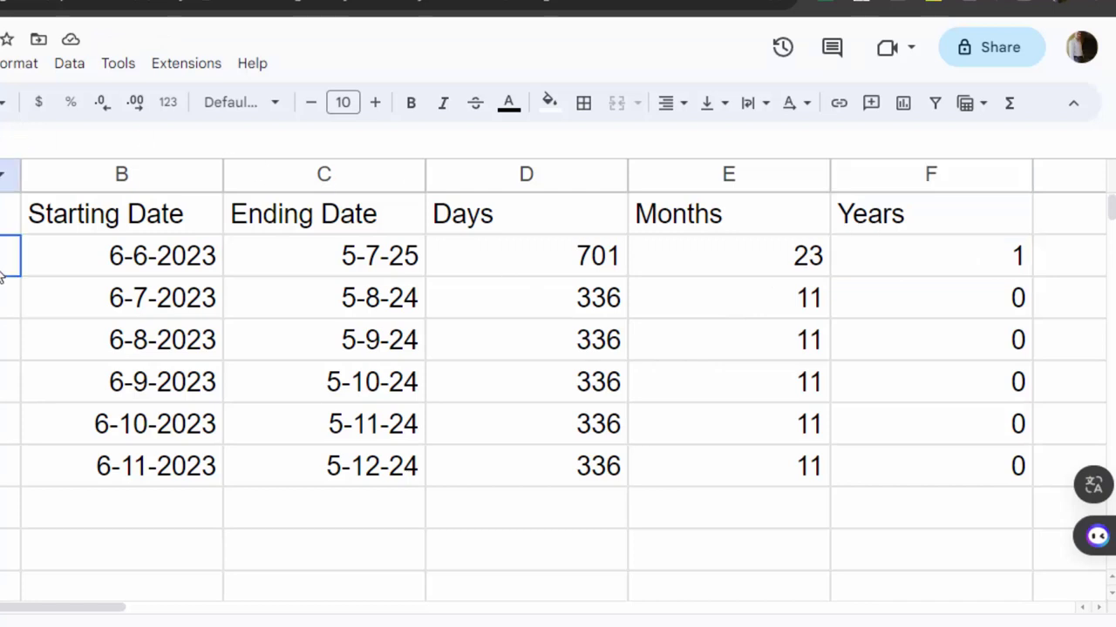